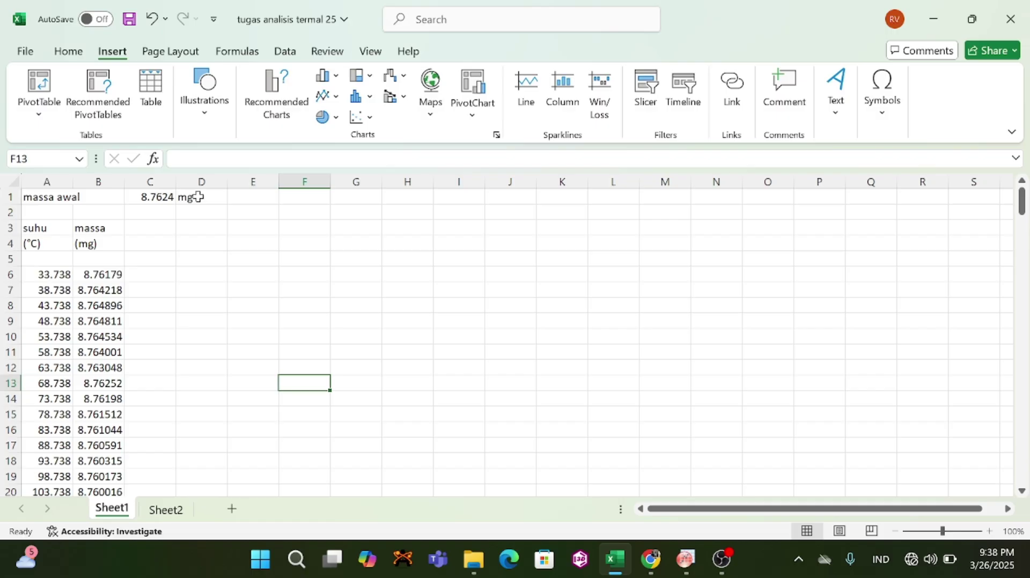
Review the temperature and mass columns on Sheet1 and the %Massa formula in C6 on Sheet2.
left_click(36, 228)
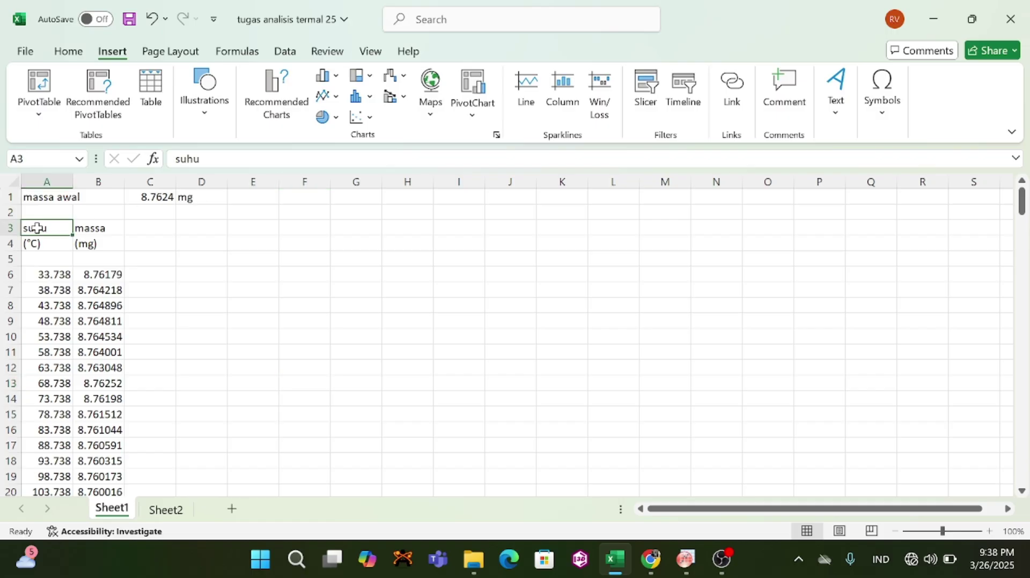
left_click(102, 233)
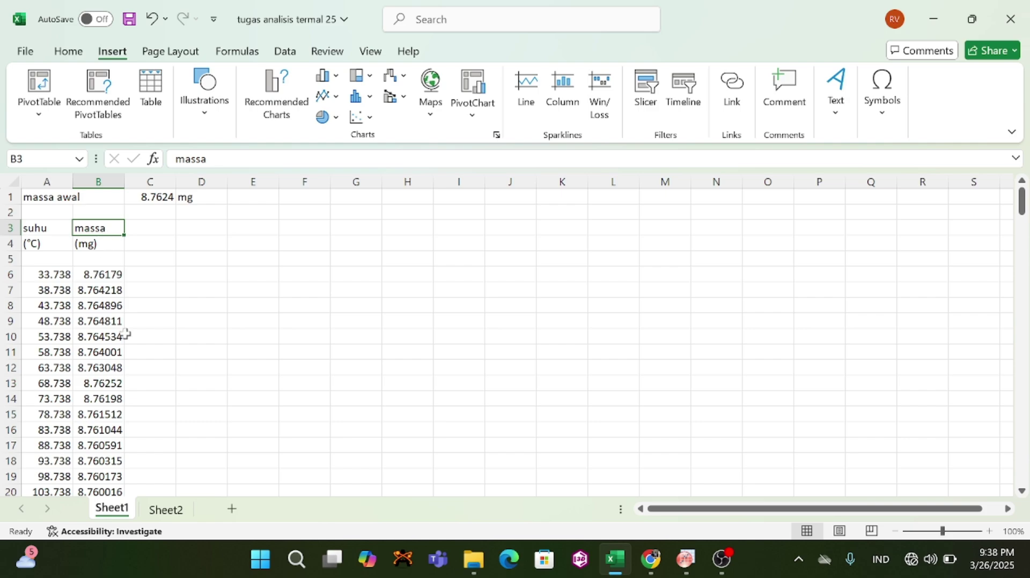
left_click(175, 510)
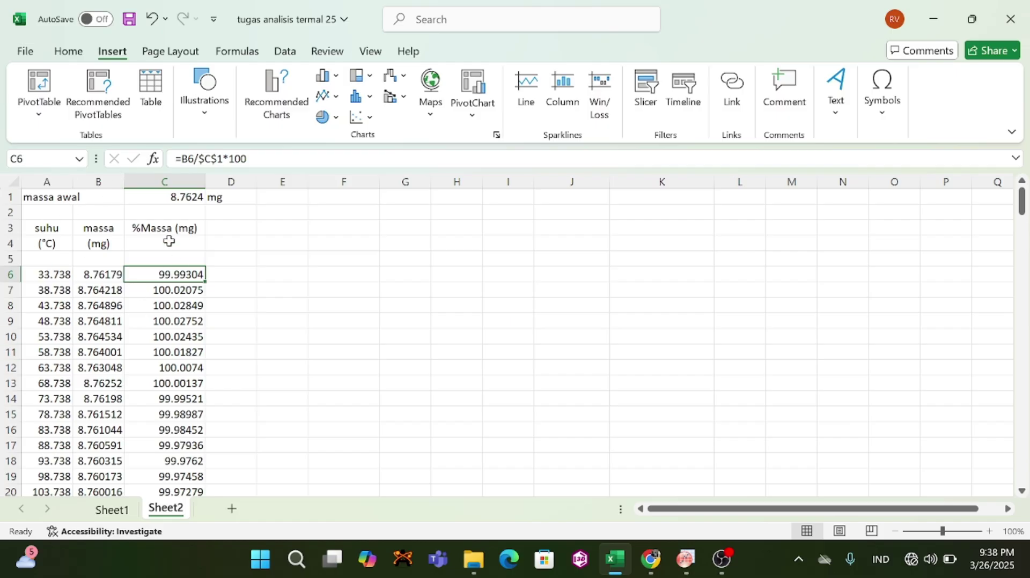
left_click(104, 275)
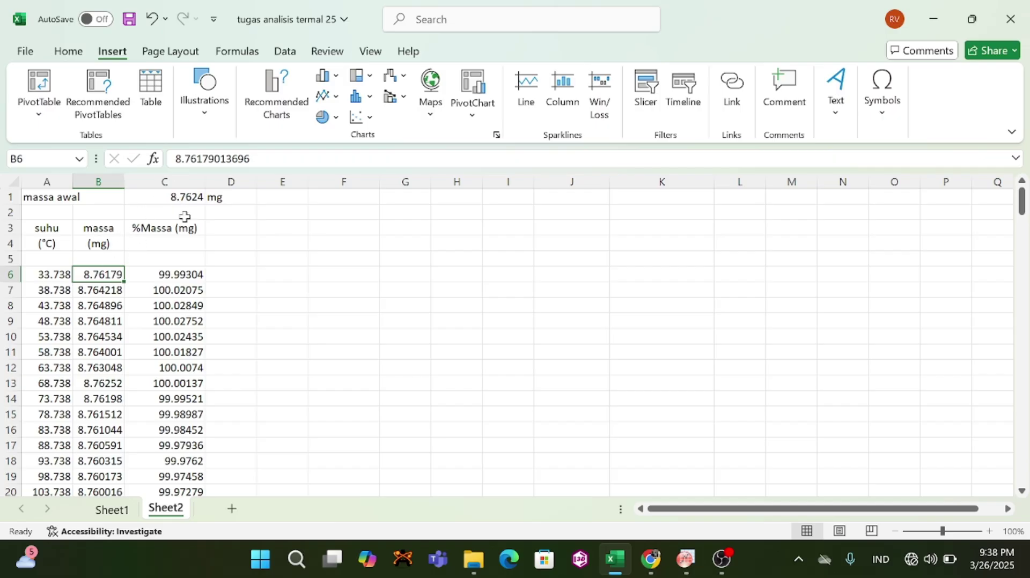
left_click(192, 274)
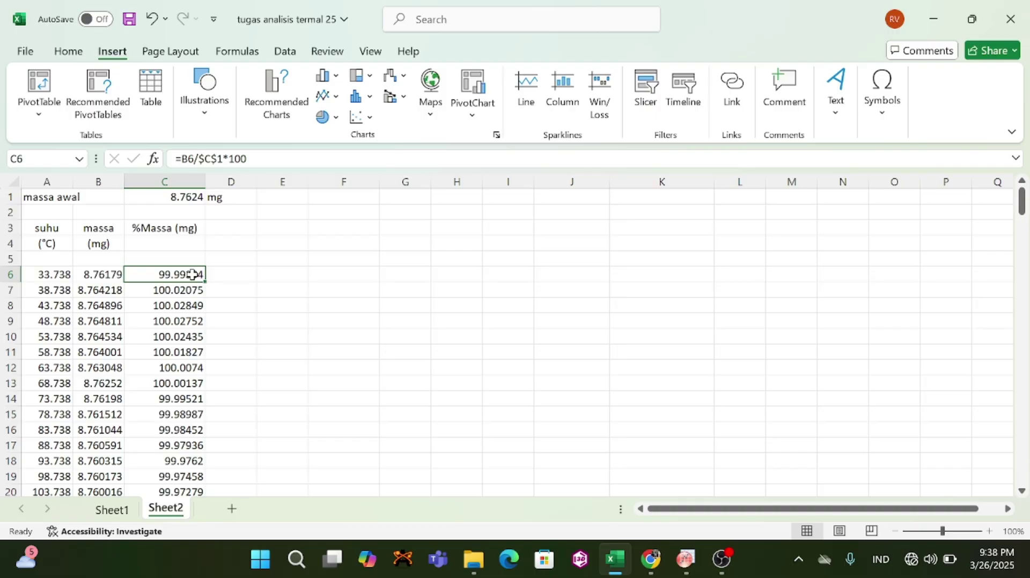
Switch to OriginPro and plot the Temp (°C) and %Massa (mg) columns of Book1 as a line graph.
left_click(684, 571)
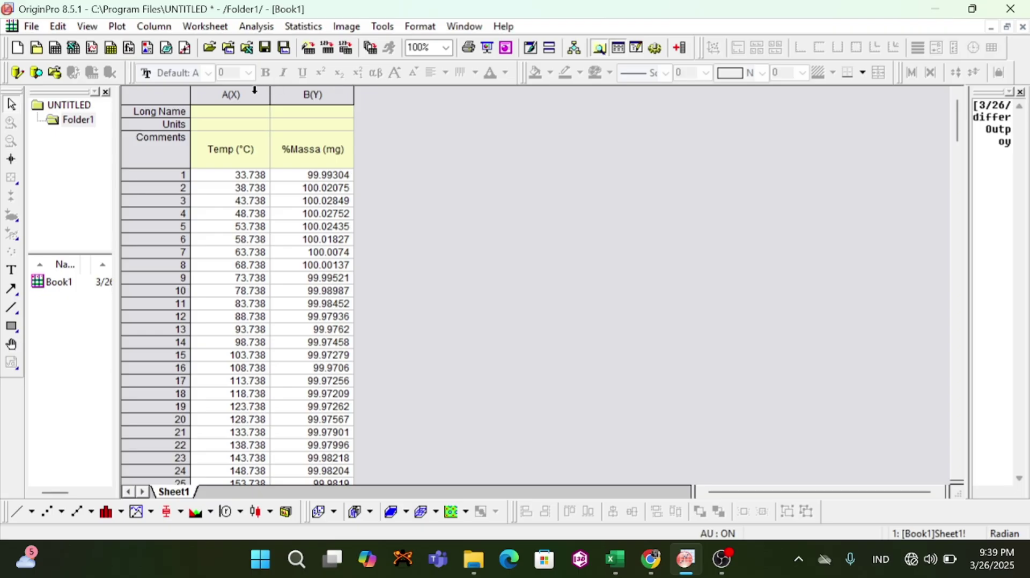
left_click_drag(255, 90, 311, 92)
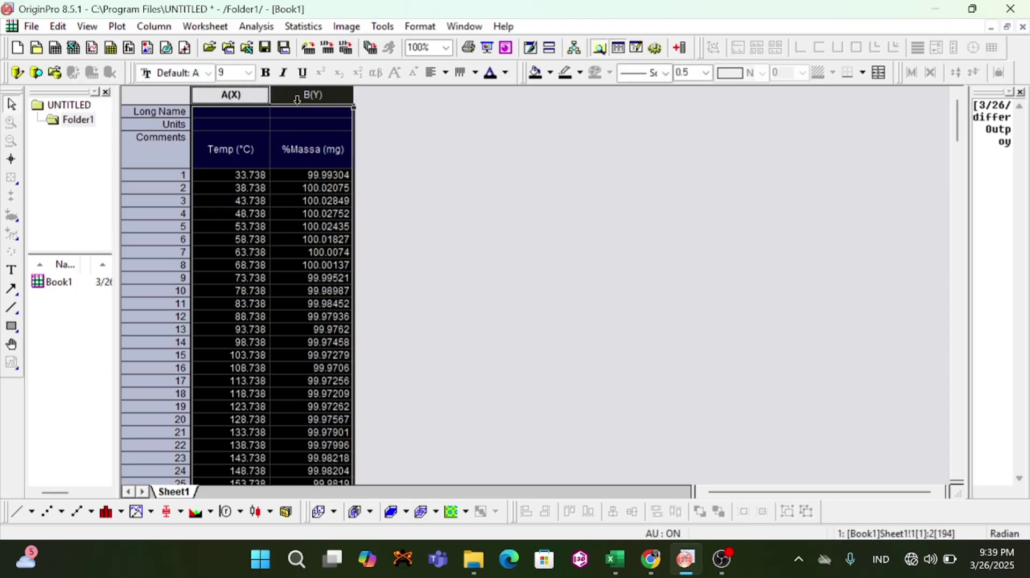
left_click(117, 27)
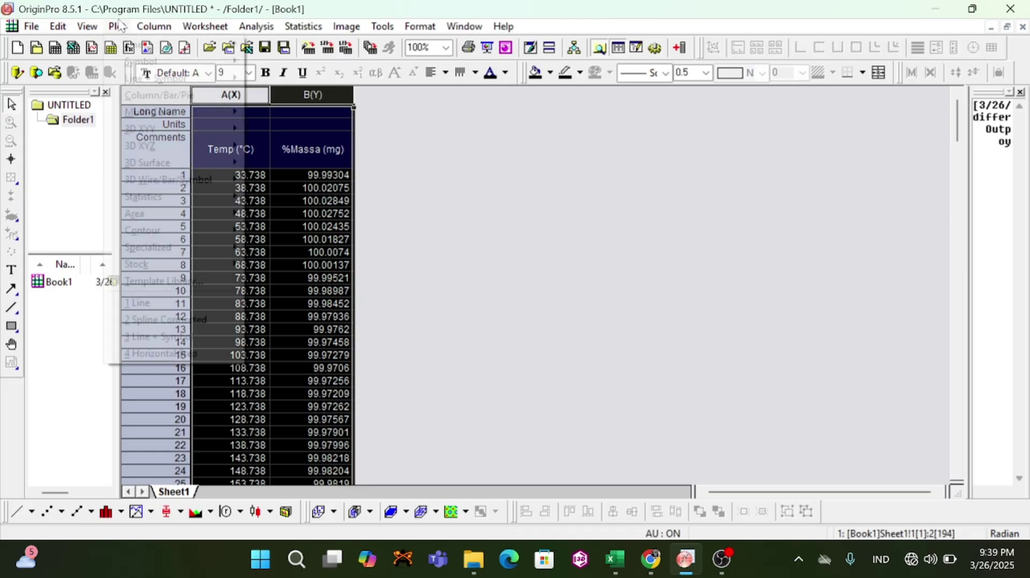
mouse_move(136, 44)
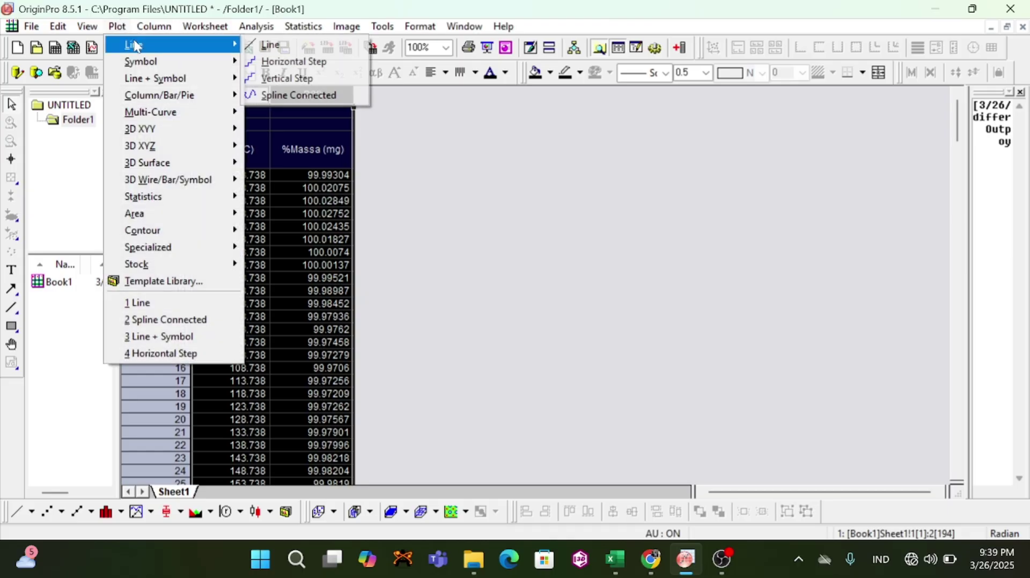
left_click(259, 45)
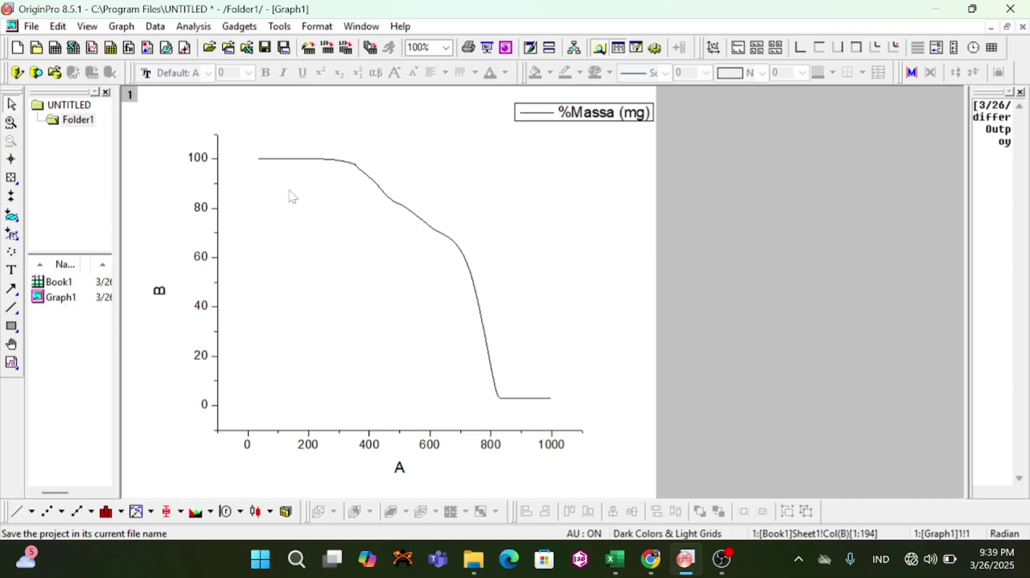
Set the graph's vertical axis scale to start from 0.
double_click(218, 408)
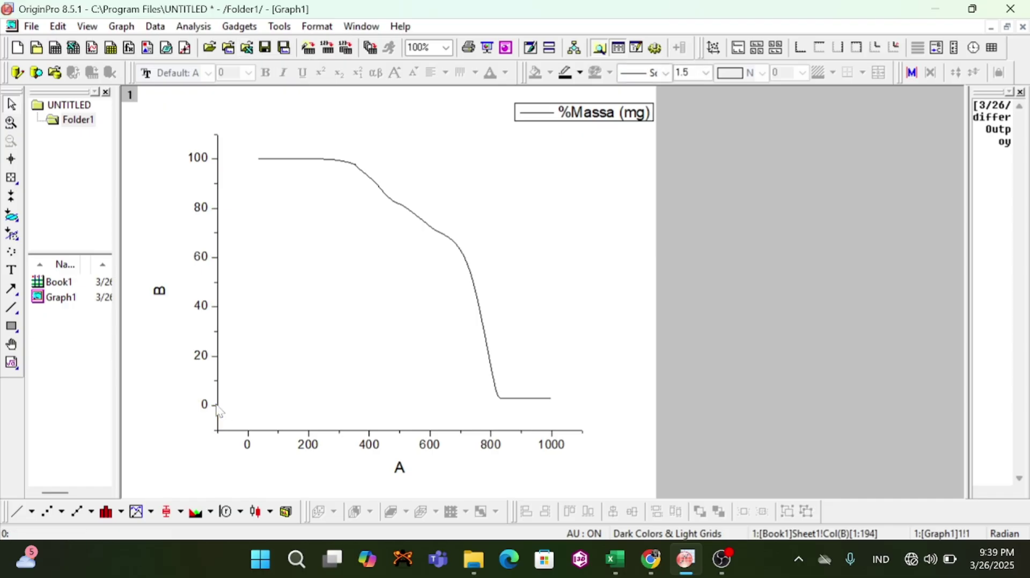
key("BackSpace")
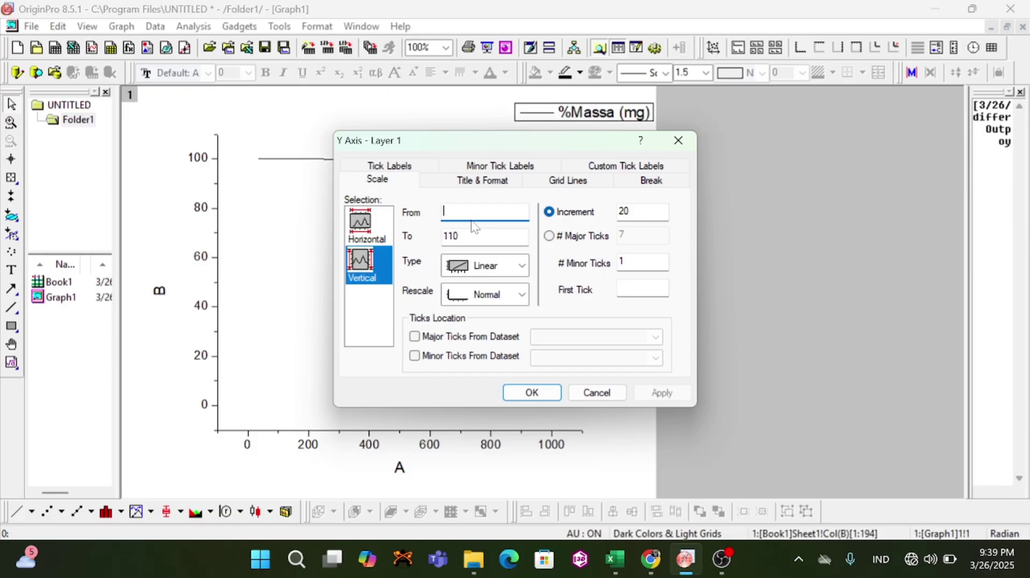
type("0")
left_click(531, 393)
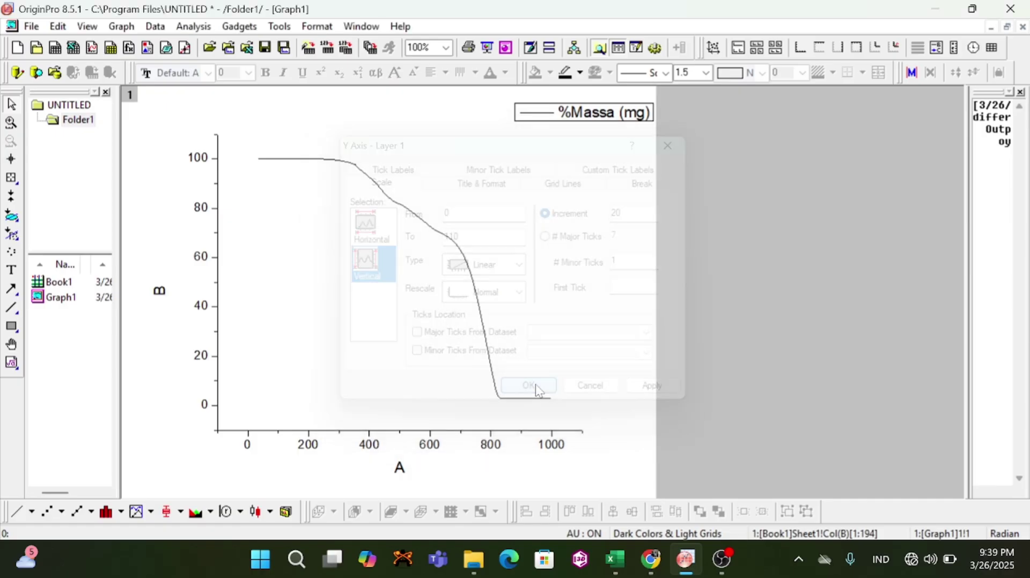
Set the graph's horizontal axis scale to start from 0.
double_click(441, 432)
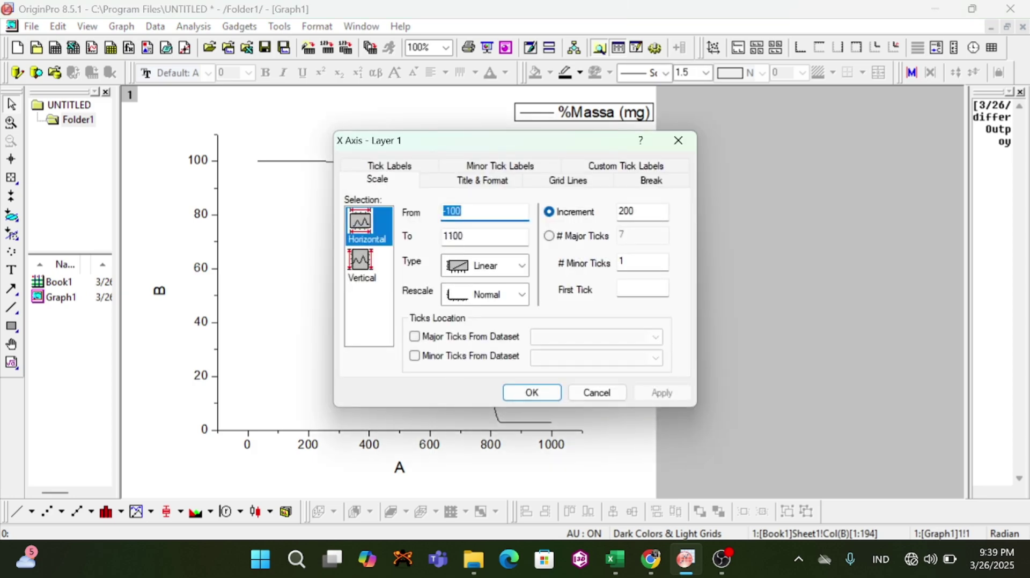
key("BackSpace")
type("0")
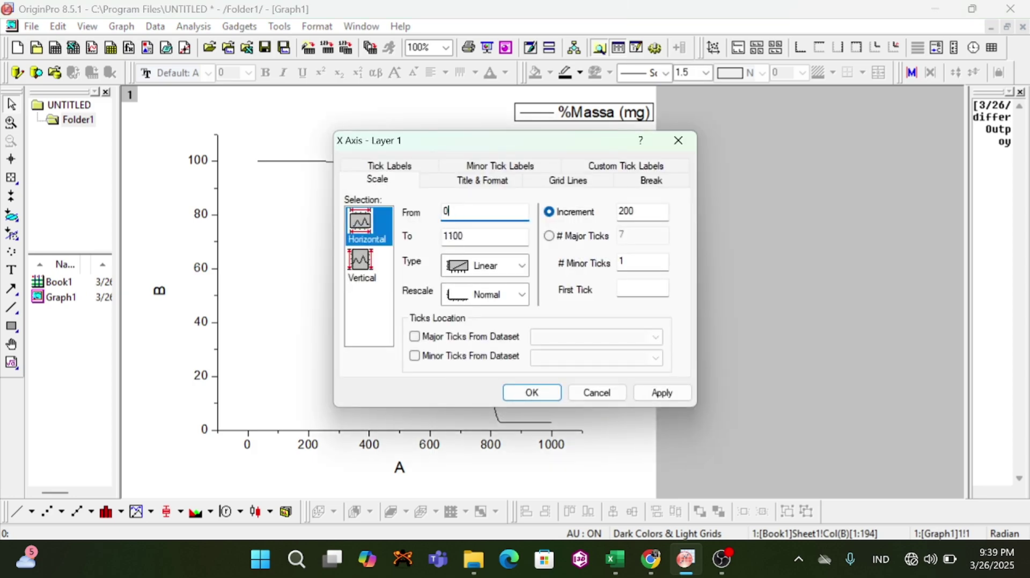
left_click(530, 389)
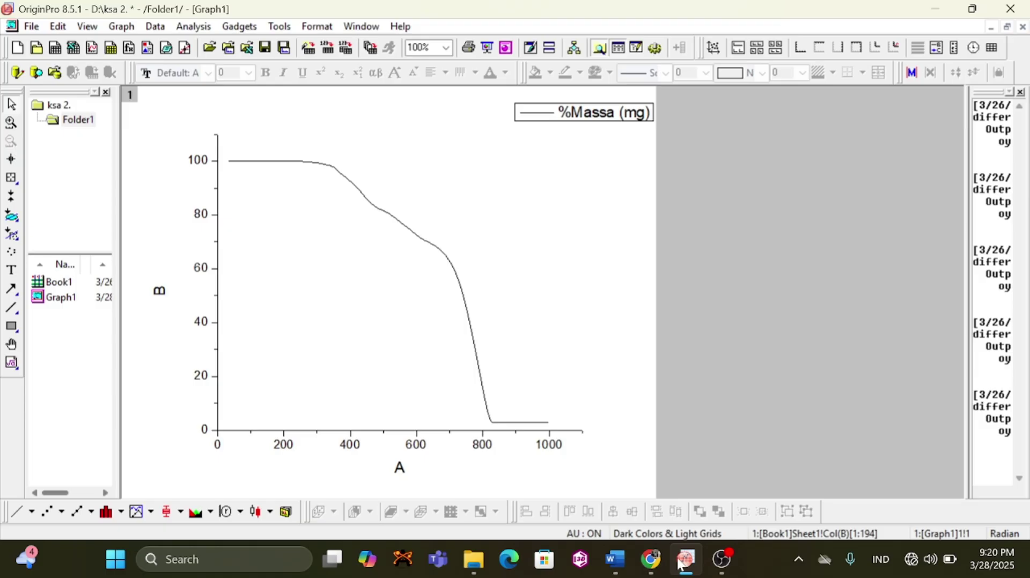
Differentiate the %Massa (mg) column in Book1 to add its first derivative as a new column.
double_click(56, 282)
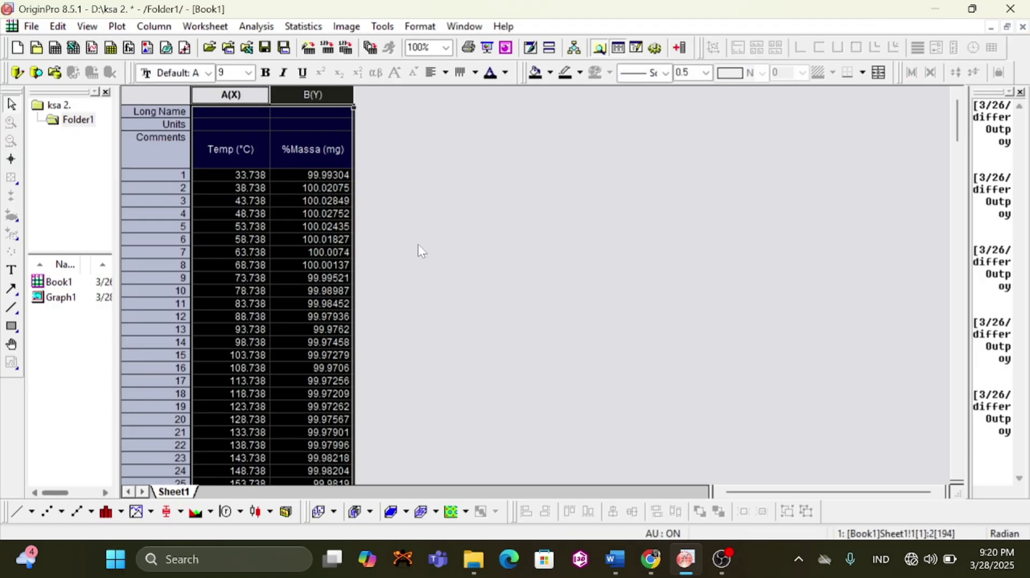
left_click(417, 244)
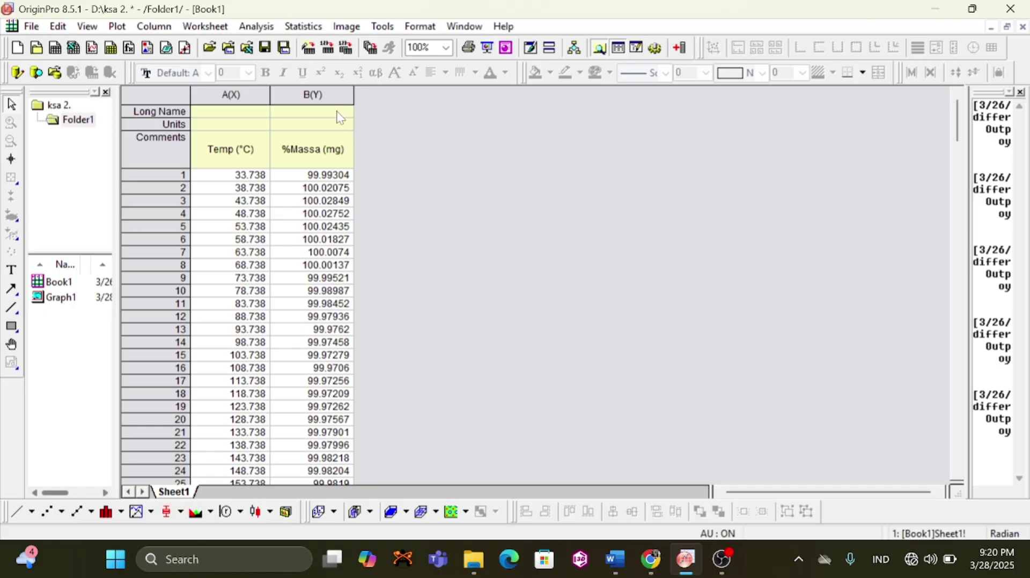
left_click(332, 98)
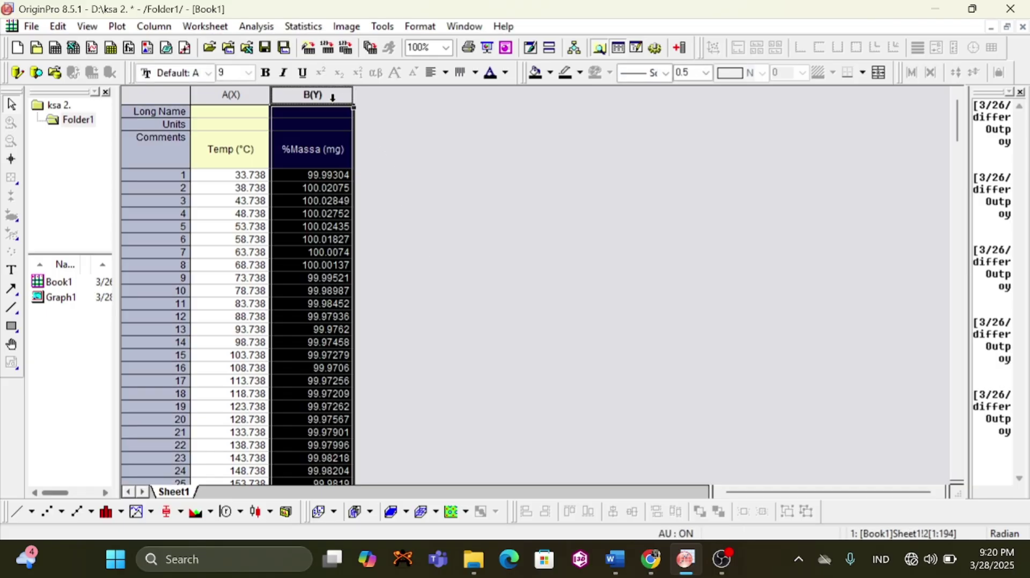
left_click(253, 27)
mouse_move(282, 45)
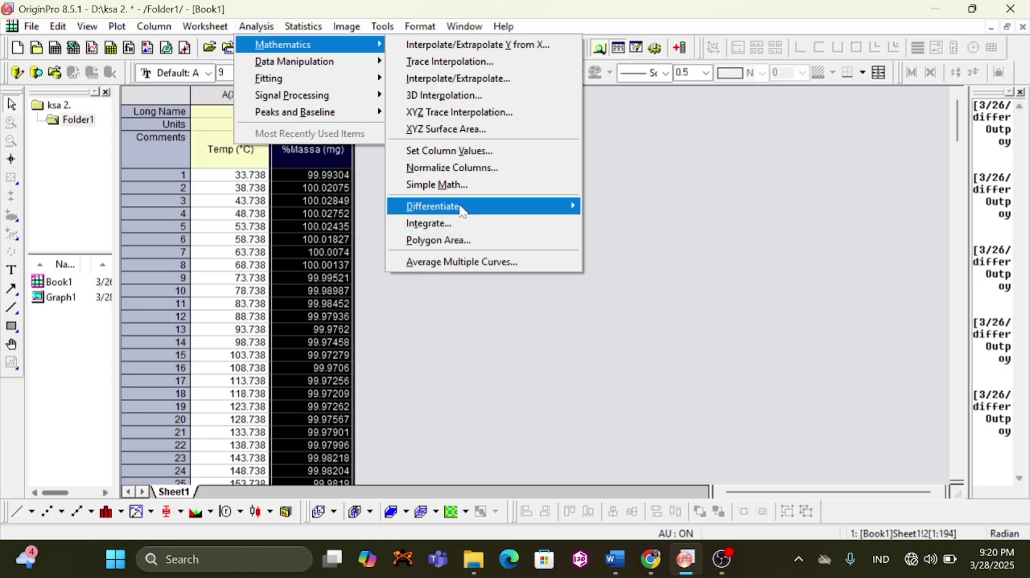
mouse_move(461, 210)
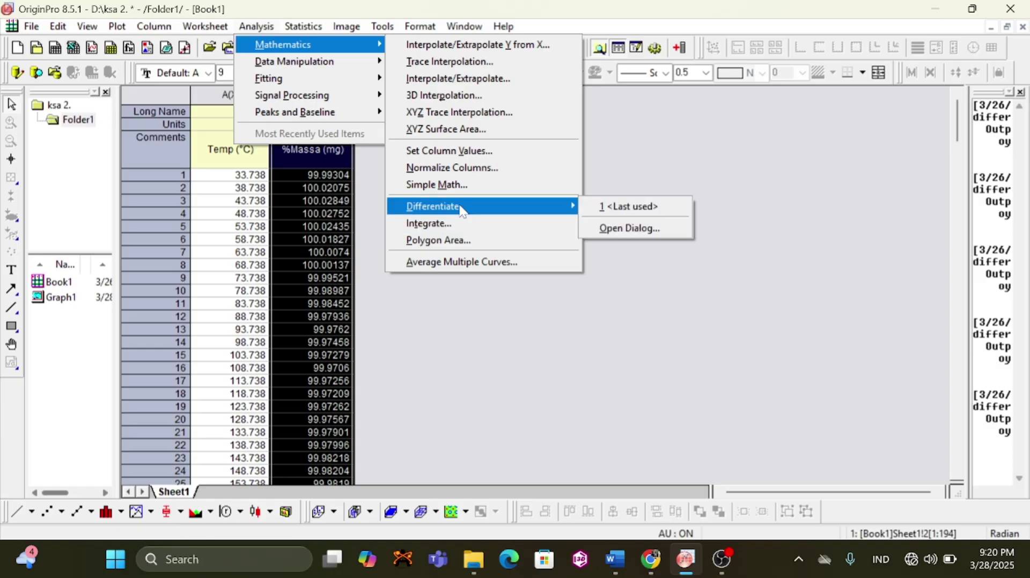
left_click(638, 231)
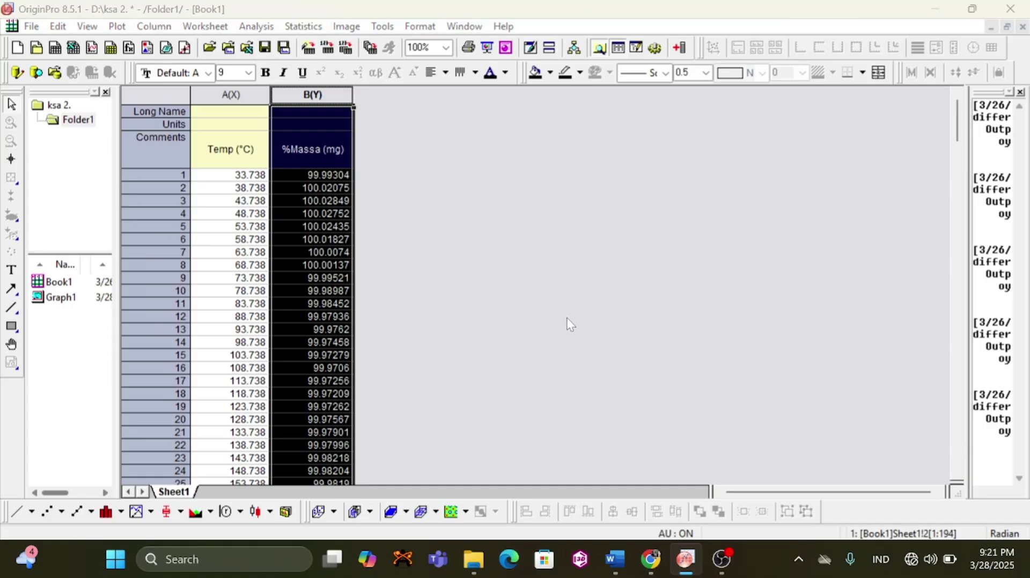
left_click(572, 399)
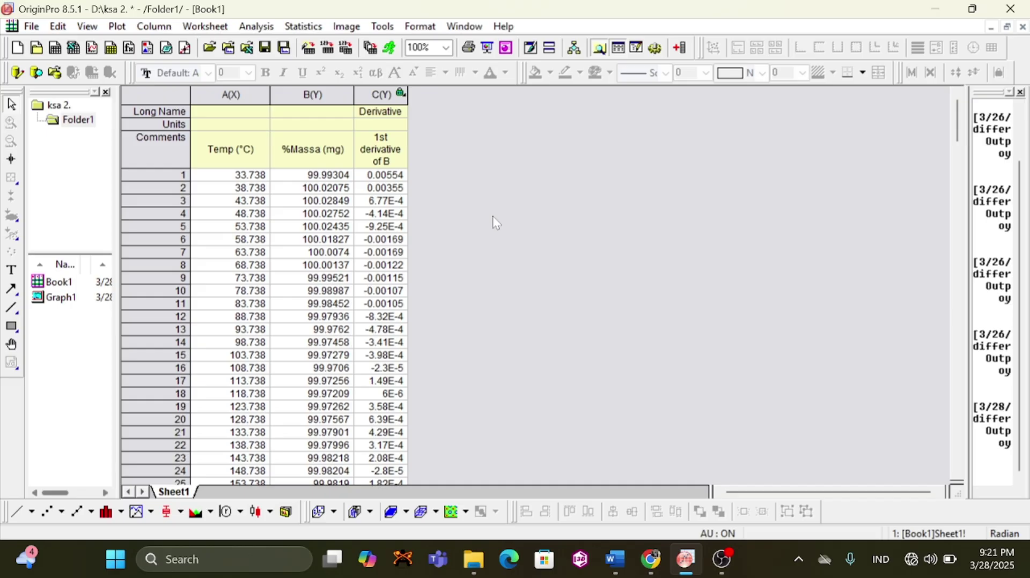
In Graph1, draw a straight horizontal line along the curve's initial plateau at about 100 on the vertical axis.
double_click(75, 299)
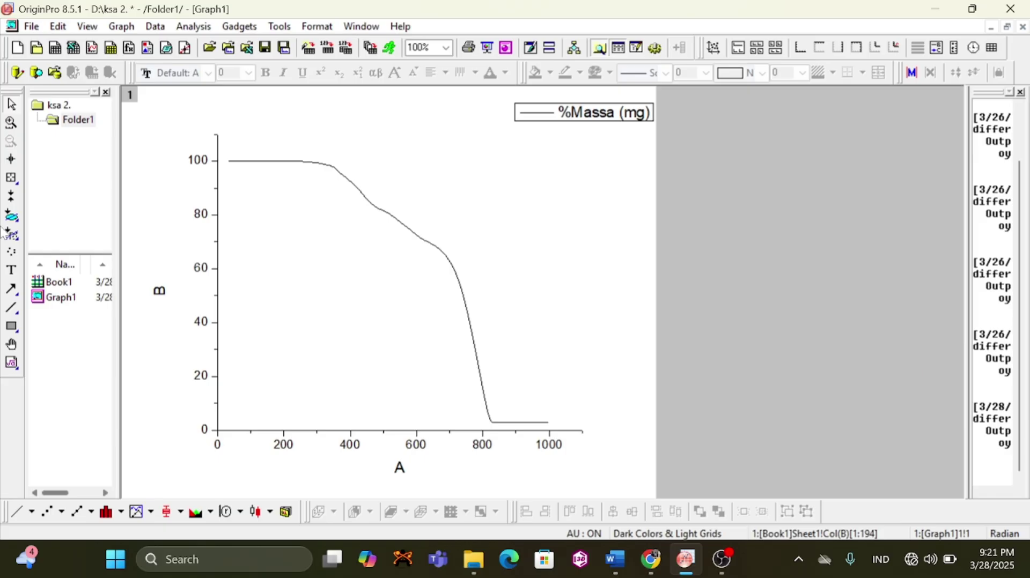
left_click(14, 313)
left_click_drag(230, 161, 557, 162)
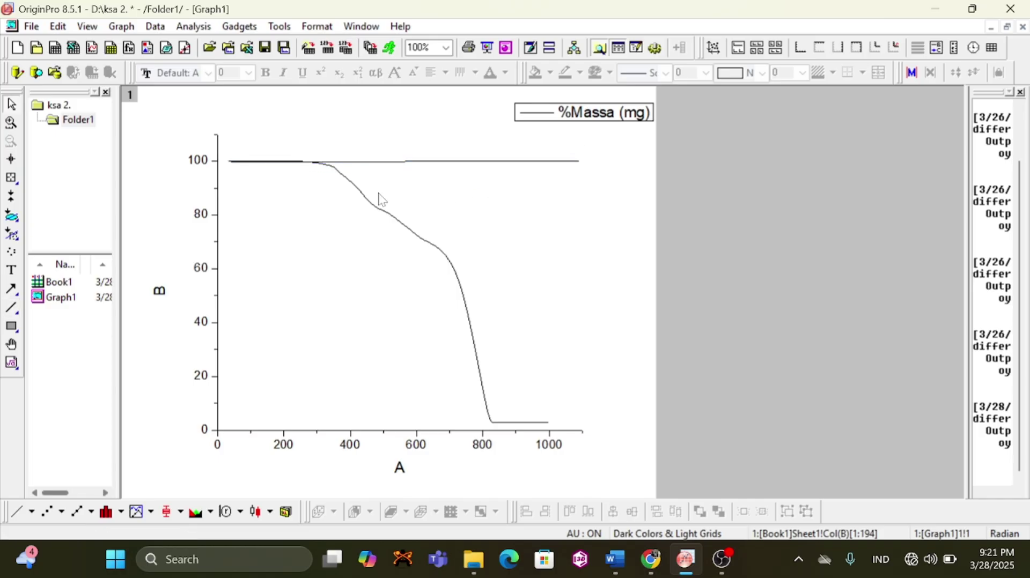
Draw two near-horizontal lines rightward from the curve's bends at about 97 and 82 on the vertical axis.
left_click(445, 48)
left_click(425, 99)
left_click(13, 308)
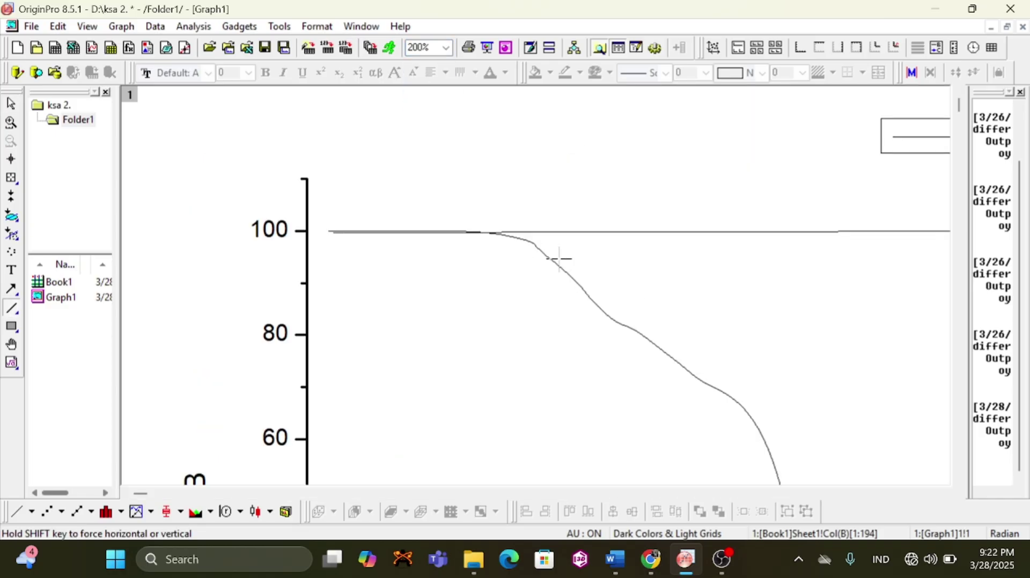
scroll(558, 259, "down", 1)
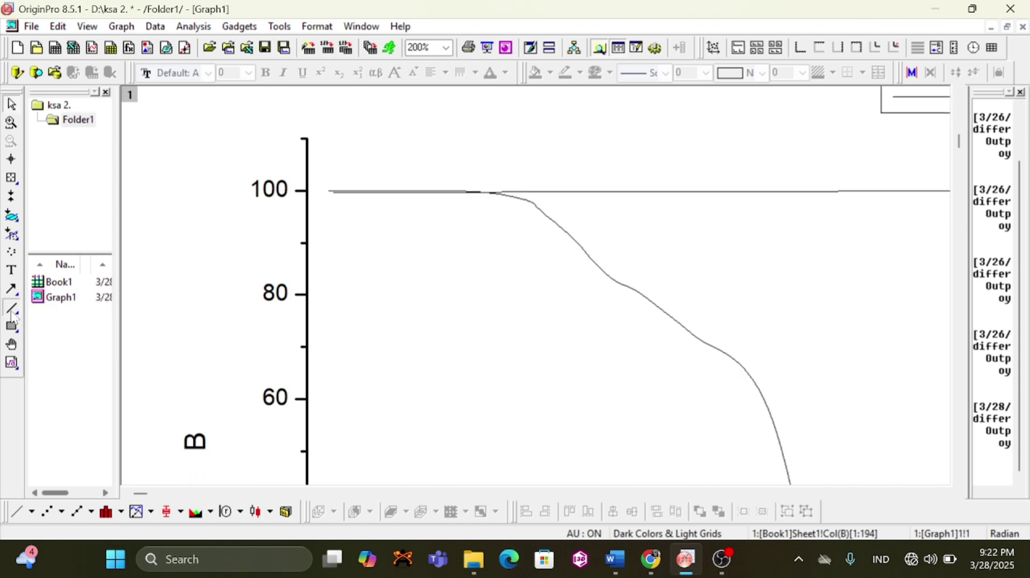
left_click_drag(537, 207, 905, 210)
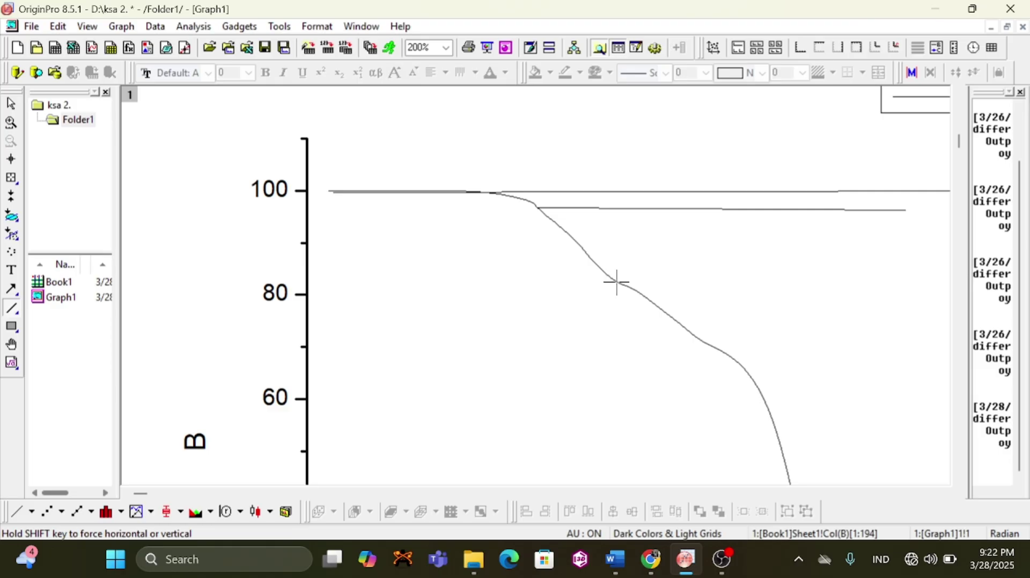
left_click_drag(619, 283, 920, 289)
Draw horizontal lines from the curve's bend at about 71 and along its final plateau at about 3.
left_click(11, 308)
scroll(825, 330, "down", 10)
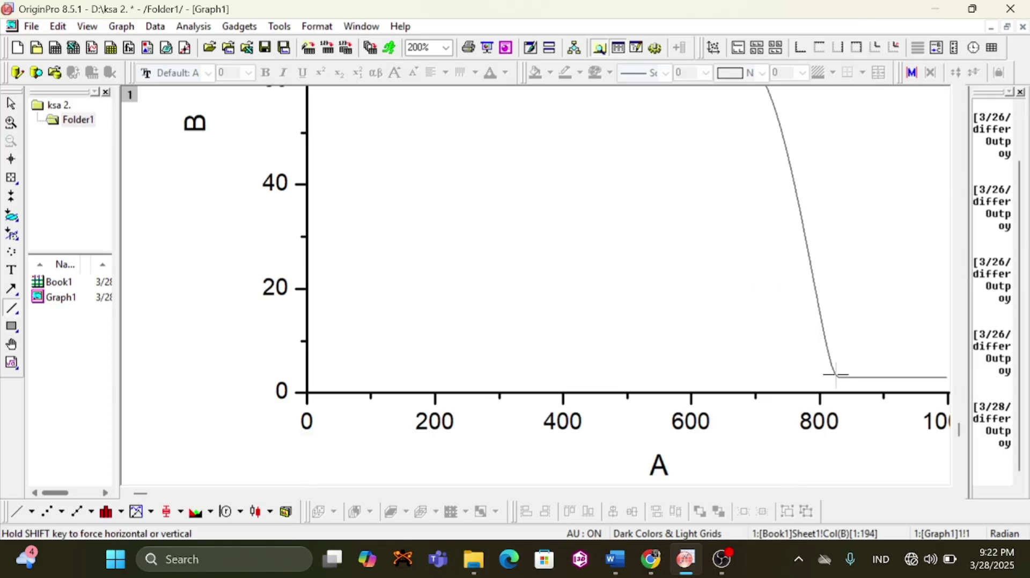
left_click_drag(836, 376, 982, 371)
left_click(445, 48)
left_click(429, 95)
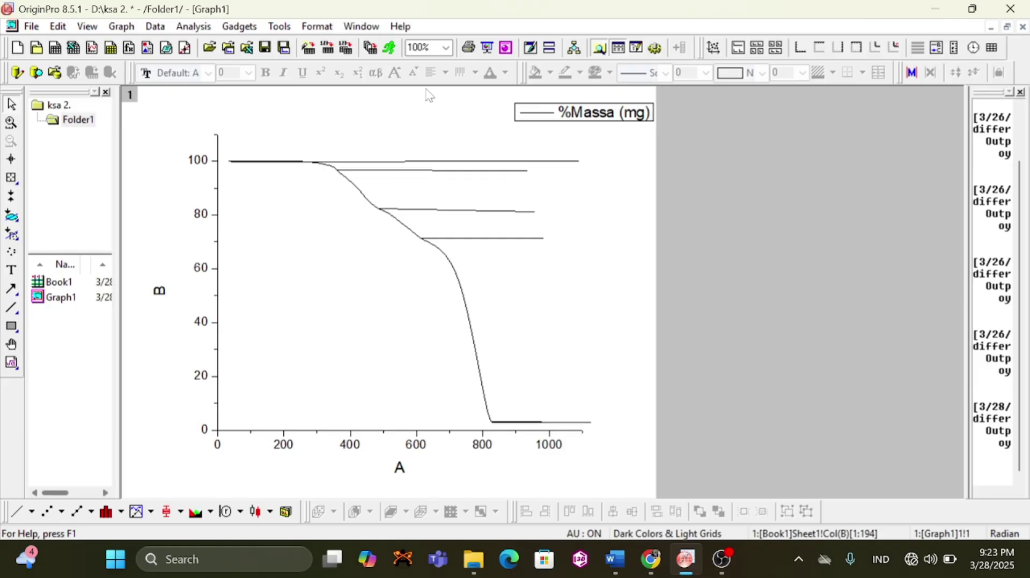
Read the X and Y coordinates where the curve first drops away from the 100 line using the Screen Reader.
left_click(10, 161)
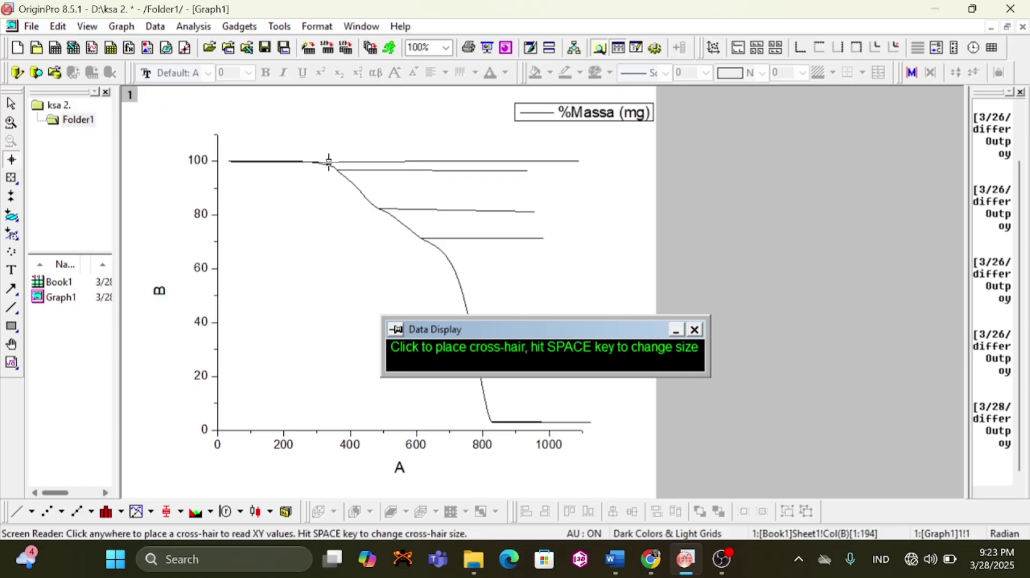
left_click(329, 161)
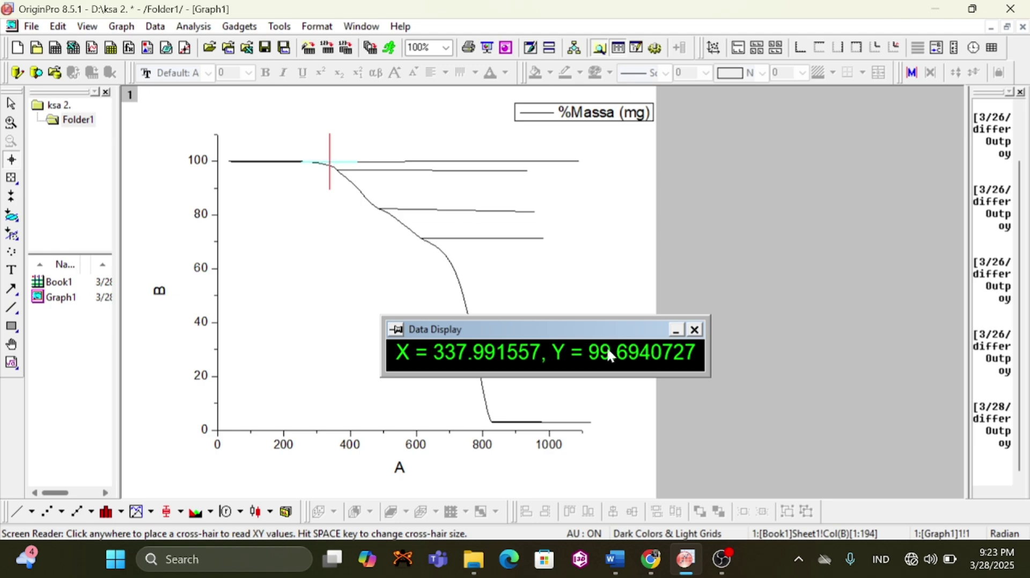
left_click_drag(590, 348, 603, 353)
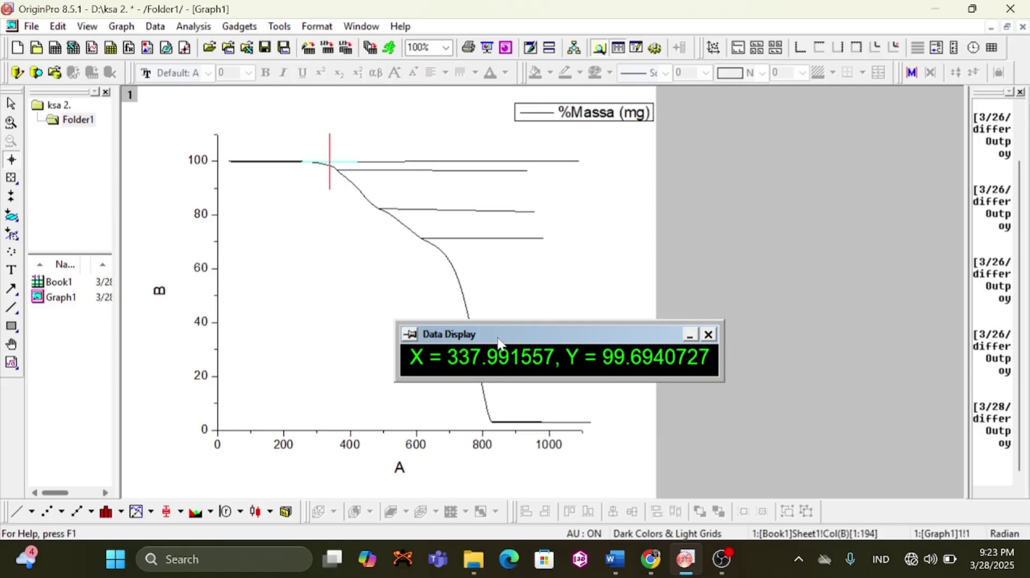
Add the text label "99,6942" on the graph at the start of the curve's first drop.
left_click(11, 269)
left_click(286, 154)
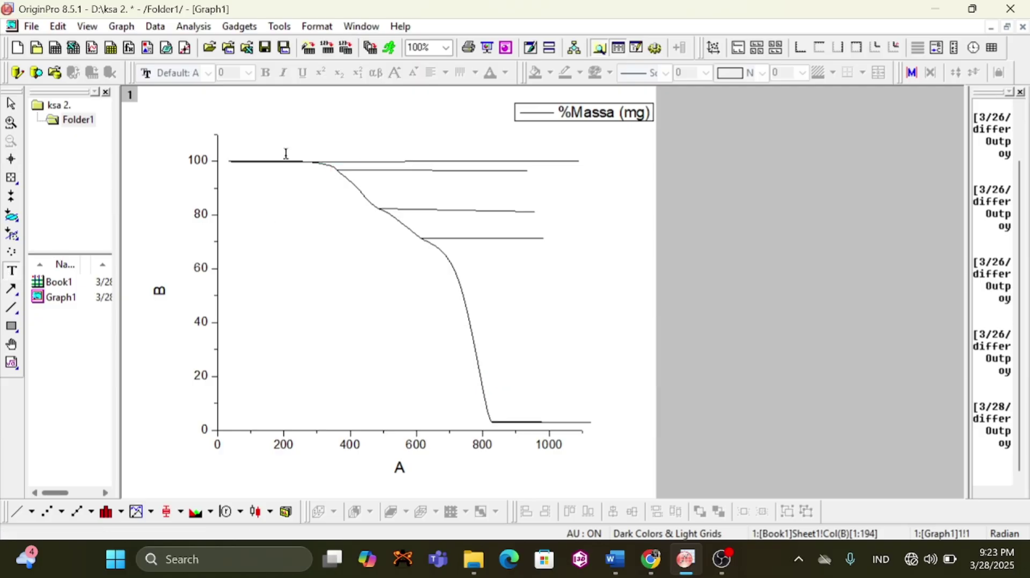
type("99,6942")
left_click(341, 156)
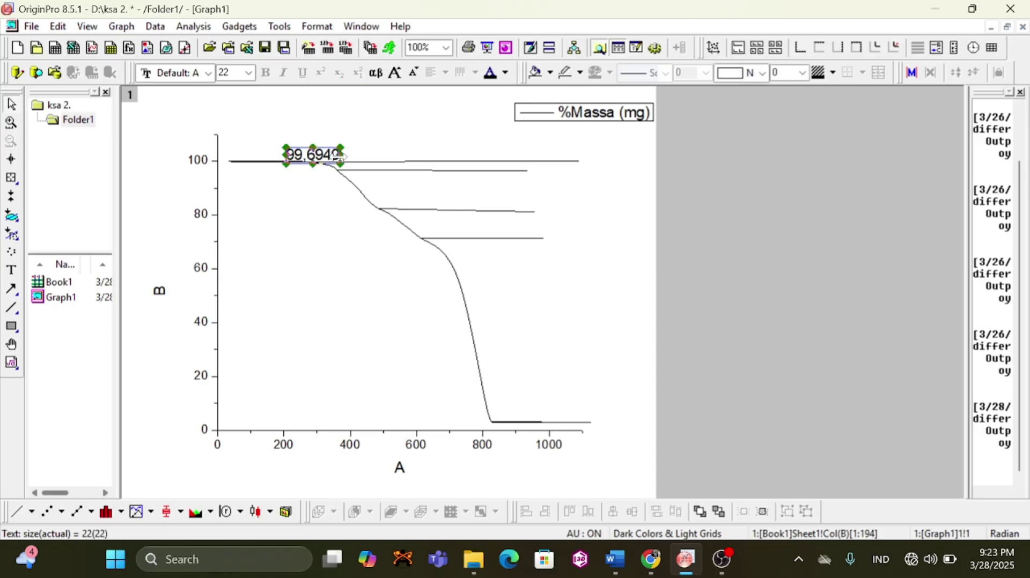
Read the Y value of the line near 97 with the Screen Reader and label it "96,7194" in smaller text before the line's start.
left_click(294, 179)
left_click(11, 159)
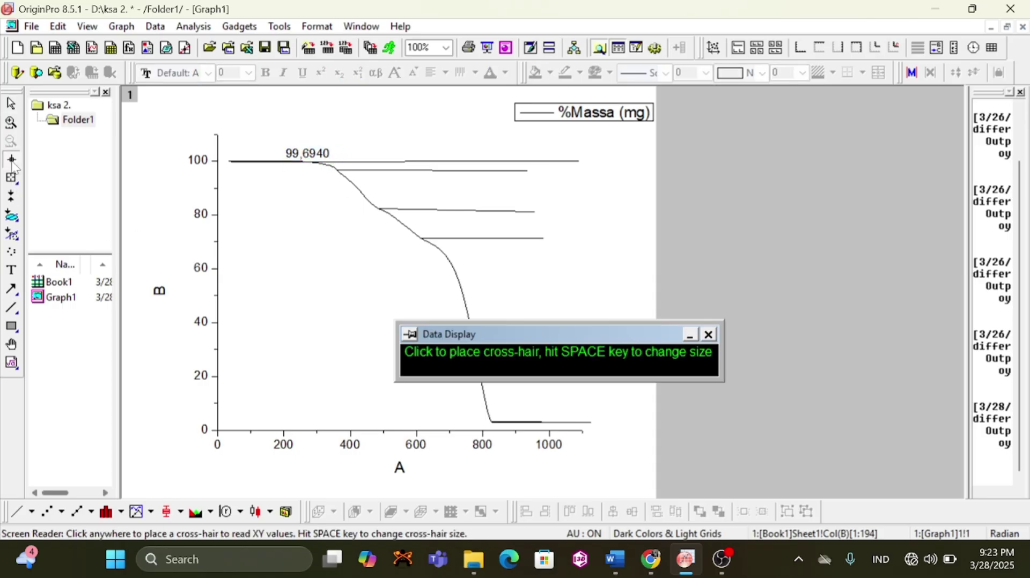
left_click(350, 169)
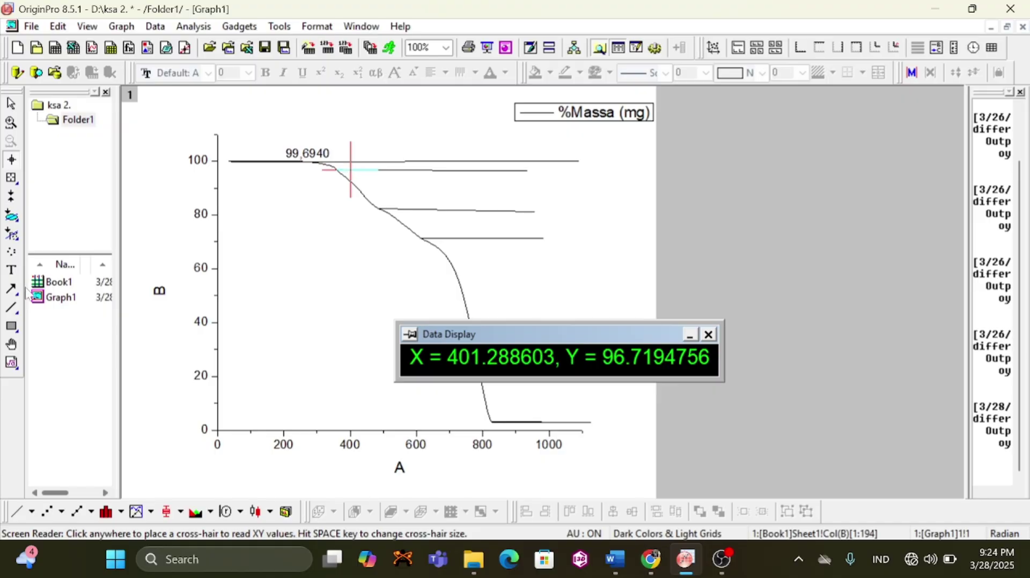
key("t")
left_click(323, 174)
type("96,7194")
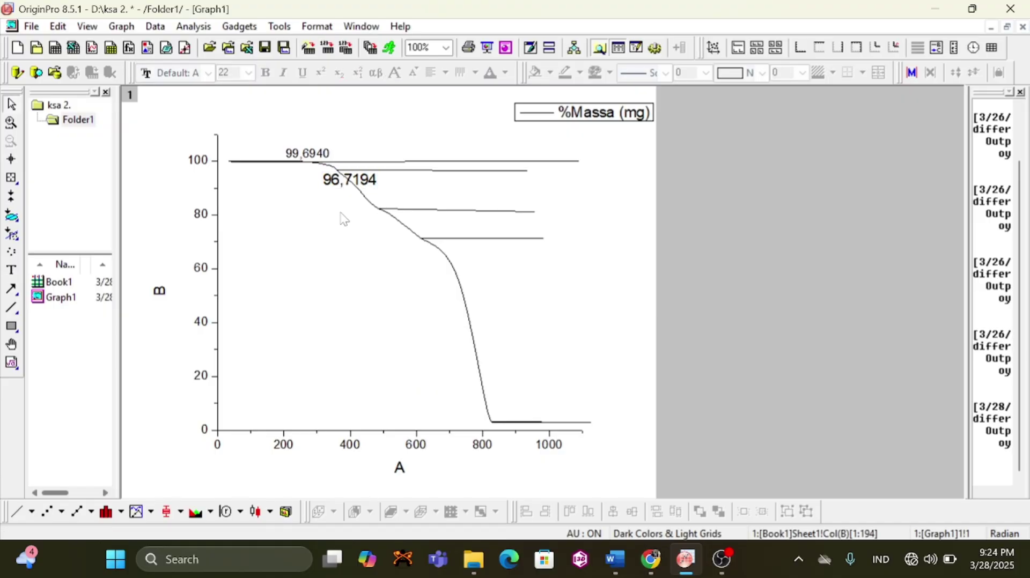
left_click(375, 185)
left_click_drag(376, 185, 330, 177)
left_click(333, 228)
left_click(309, 172)
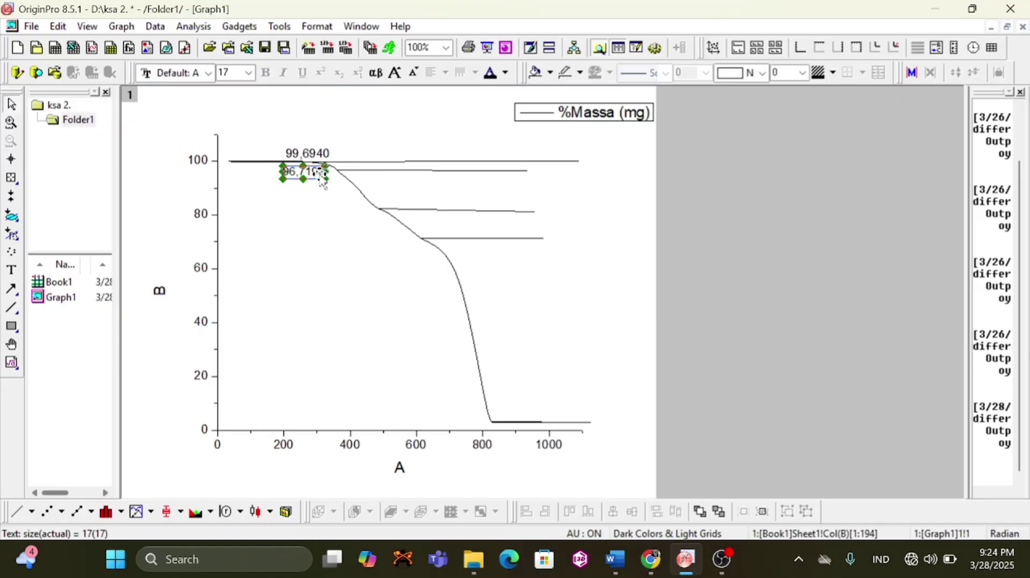
Read the Y value of the line near 82 with the Screen Reader and label it "82,0868" at size 19 beside the curve's bend.
left_click(10, 160)
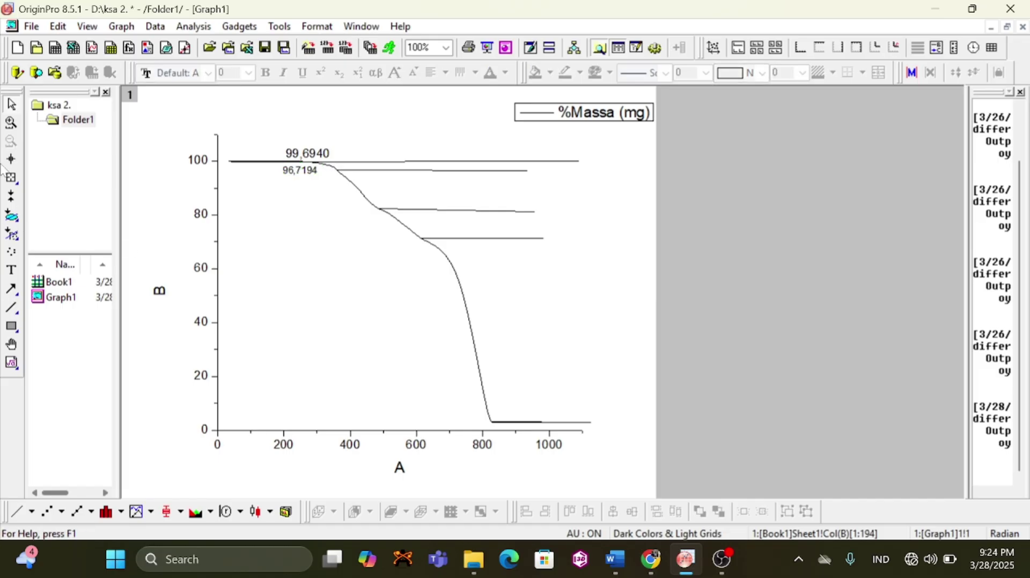
left_click(405, 209)
left_click(403, 209)
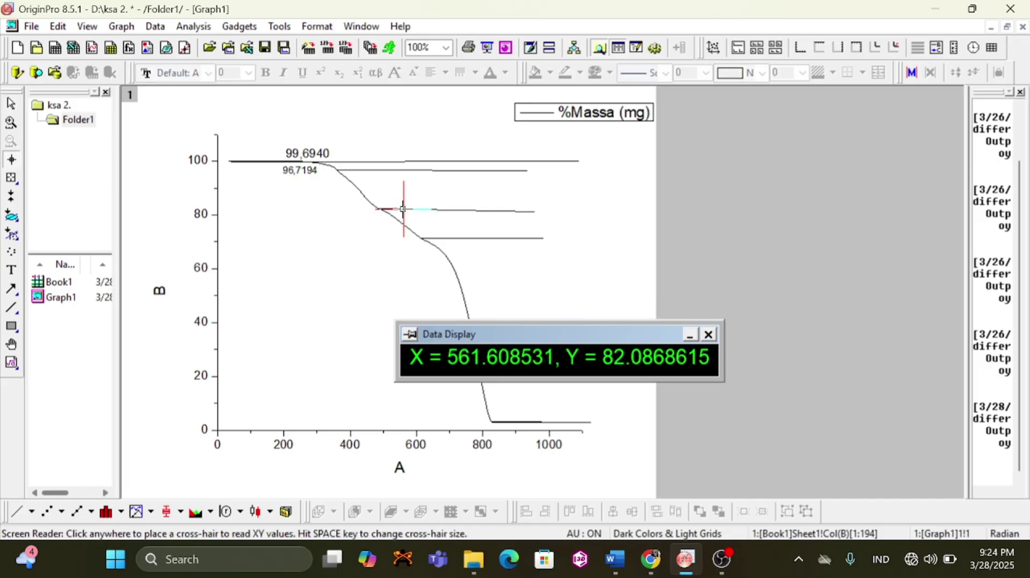
left_click(10, 269)
left_click(367, 216)
type("82,086")
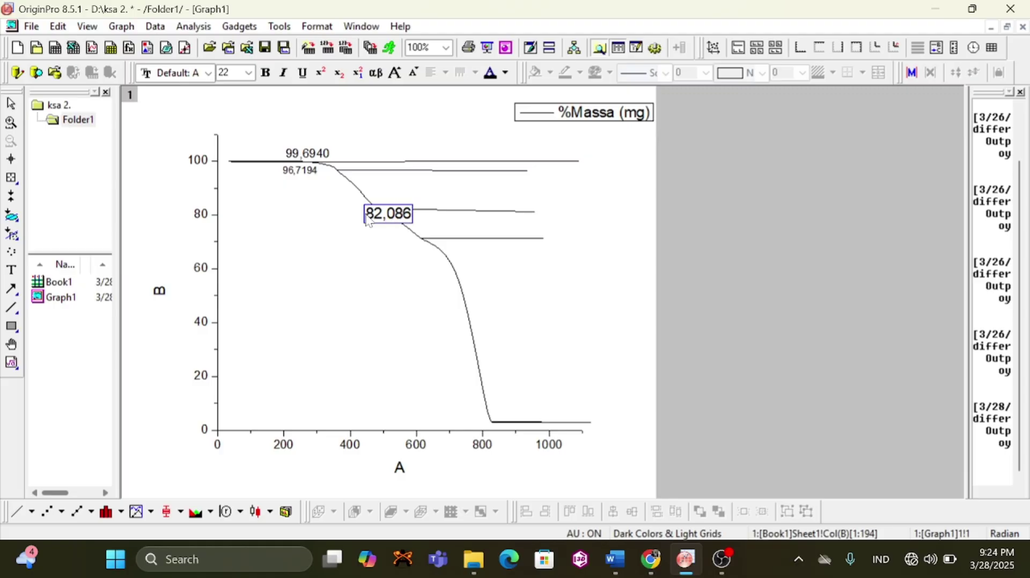
type("8")
left_click(390, 236)
left_click(398, 219)
left_click_drag(420, 223, 348, 221)
left_click(380, 263)
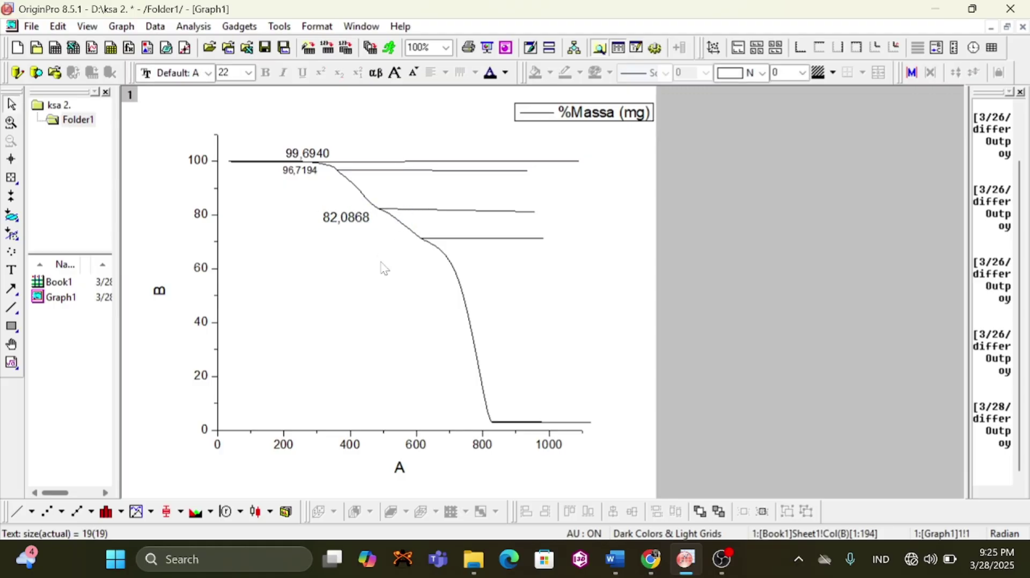
Read the Y value of the line near 71 with the Screen Reader and label it "71,3302" in reduced text beside the curve's bend.
left_click(10, 159)
left_click(481, 238)
left_click(11, 269)
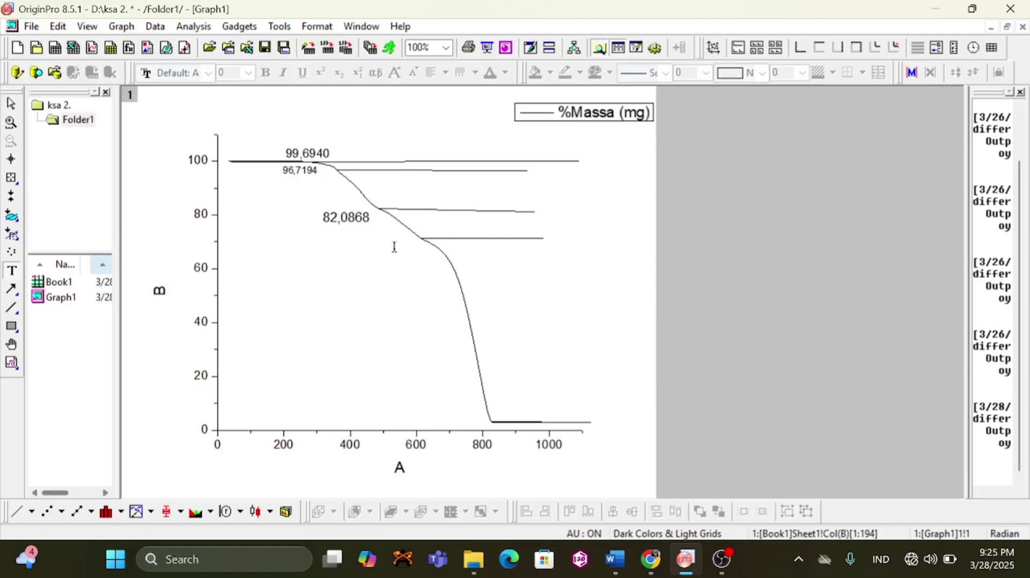
left_click(394, 247)
type("71,3302")
left_click(420, 257)
mouse_move(419, 257)
left_mouse_down()
mouse_move(439, 268)
mouse_move(378, 245)
mouse_move(405, 255)
left_mouse_up()
left_click_drag(387, 256, 385, 250)
left_click(365, 279)
Read the Y value of the final plateau with the Screen Reader and label it "2,9145" at size 19 above the plateau's end.
left_click(11, 159)
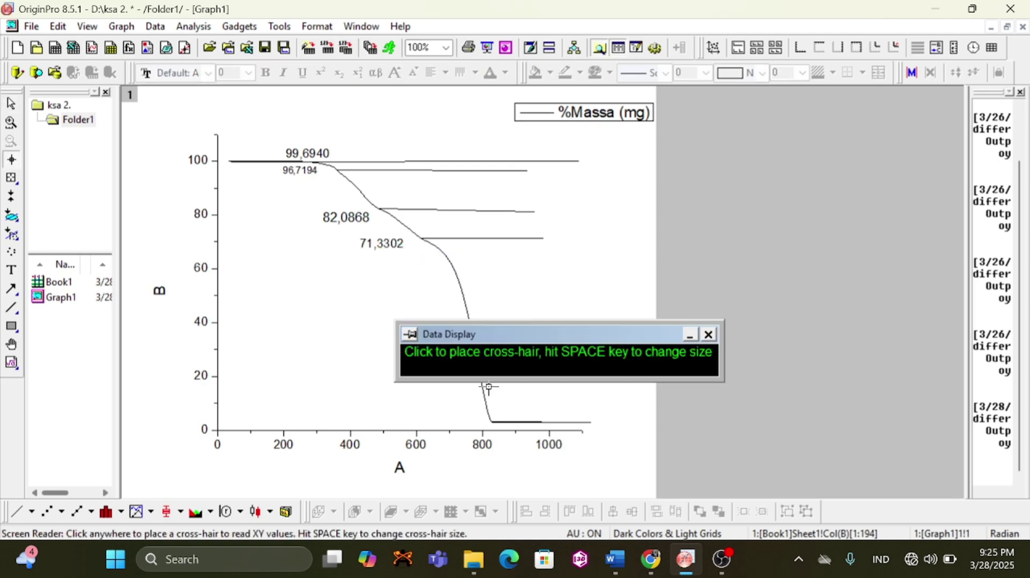
left_click(552, 422)
left_click(11, 270)
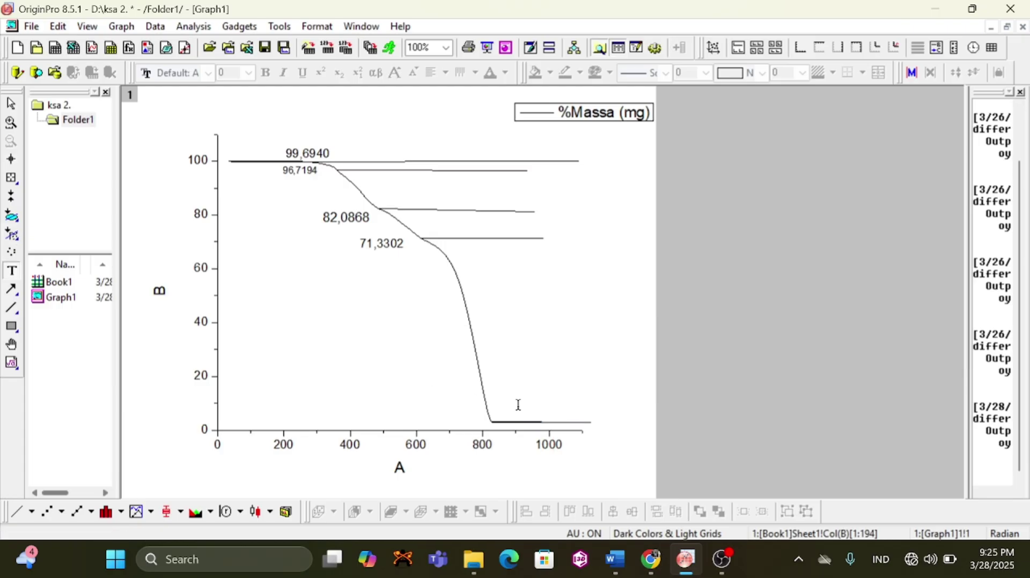
left_click(574, 414)
type("2,91")
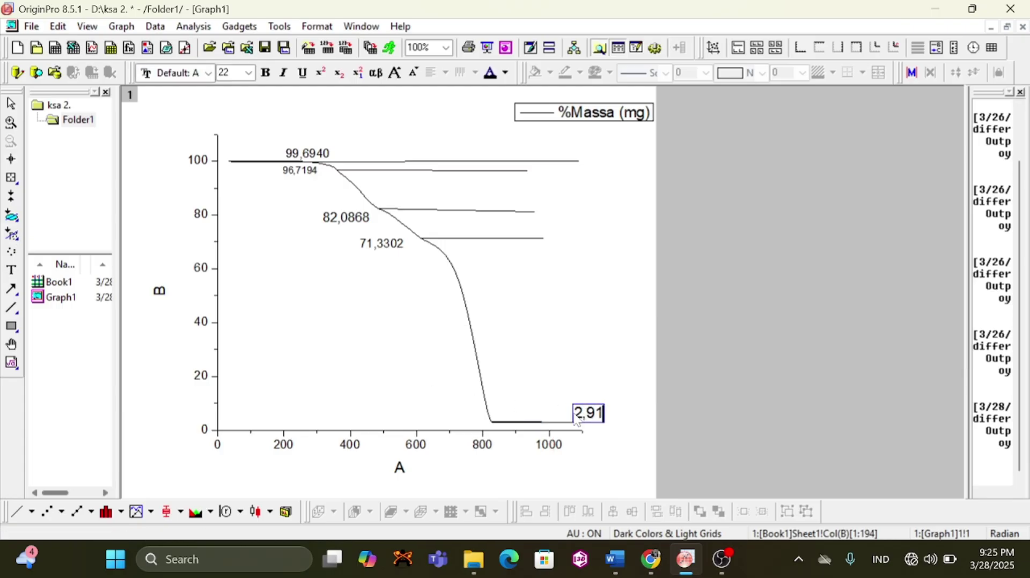
type("45")
left_click(611, 427)
left_click(605, 411)
left_click_drag(623, 423, 595, 413)
left_click(589, 337)
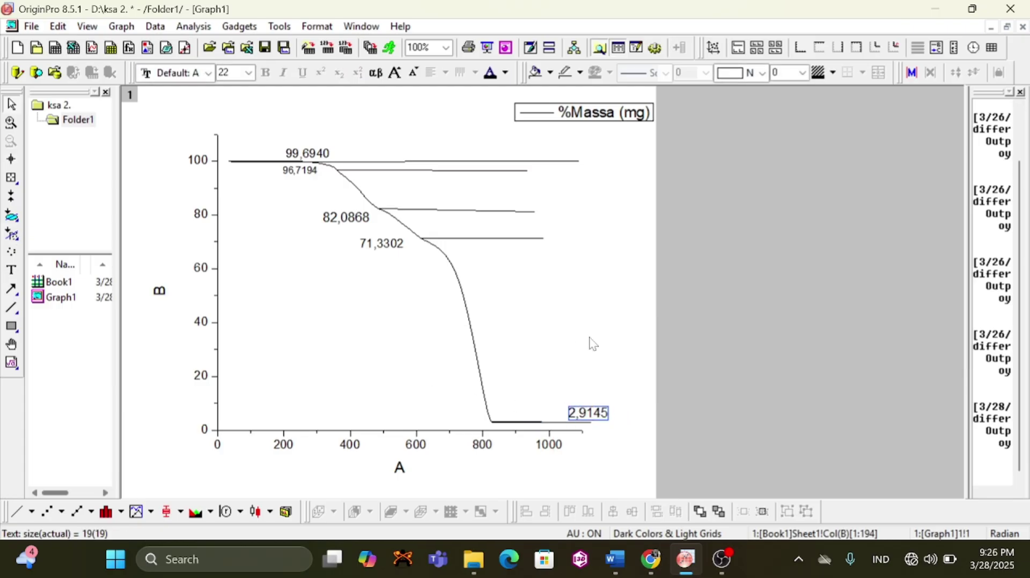
Draw four downward arrows, each linking one horizontal line to the next, from the 100 line to the final plateau.
left_click(11, 290)
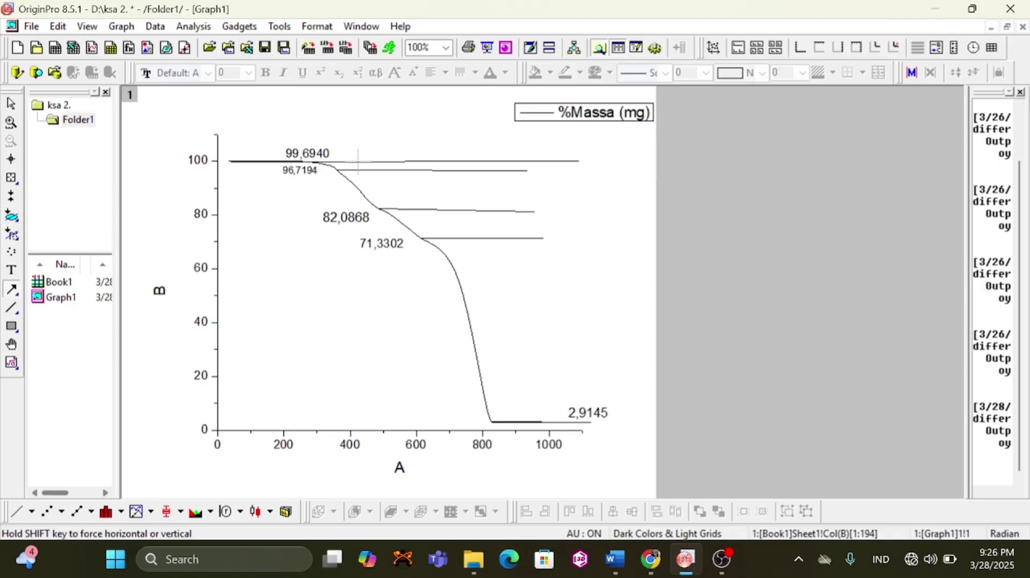
mouse_move(358, 161)
left_mouse_down()
mouse_move(463, 238)
mouse_move(509, 421)
left_mouse_up()
left_click(11, 290)
left_click(10, 289)
left_click(11, 290)
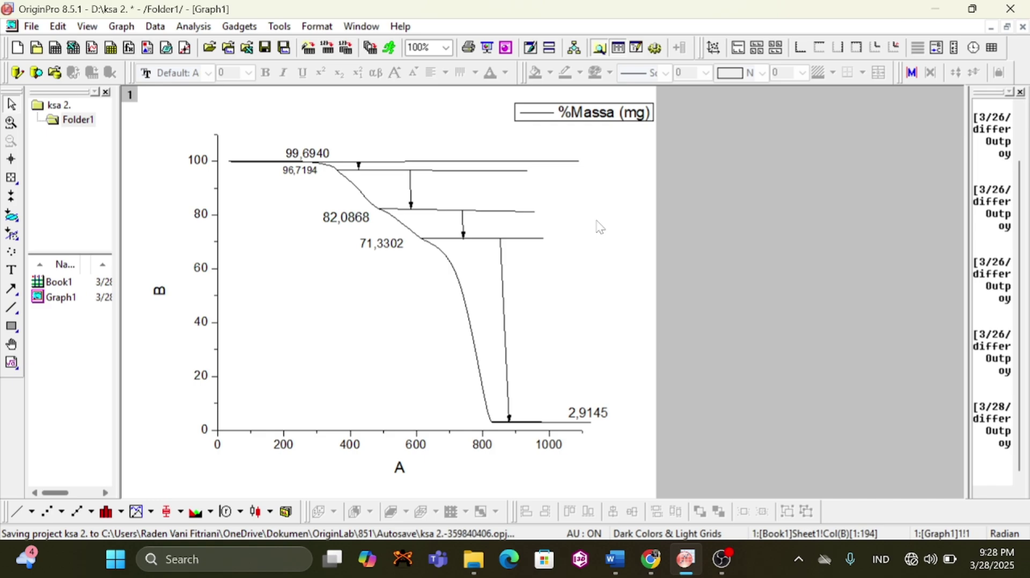
Label the first mass loss "2,9746%" at size 15 between the ends of the top two lines.
key("ctrl+v")
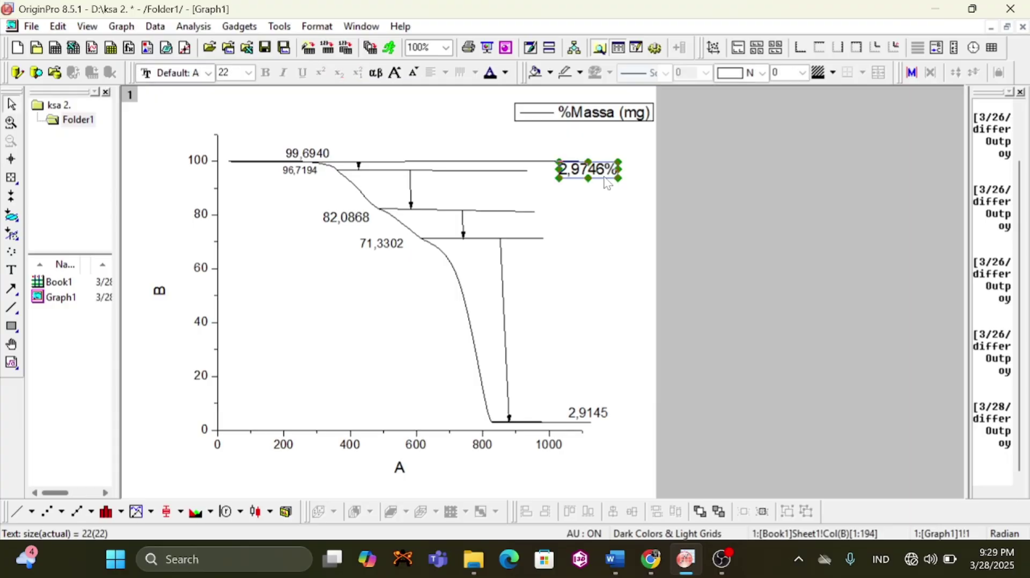
left_click(602, 176)
left_click(277, 205)
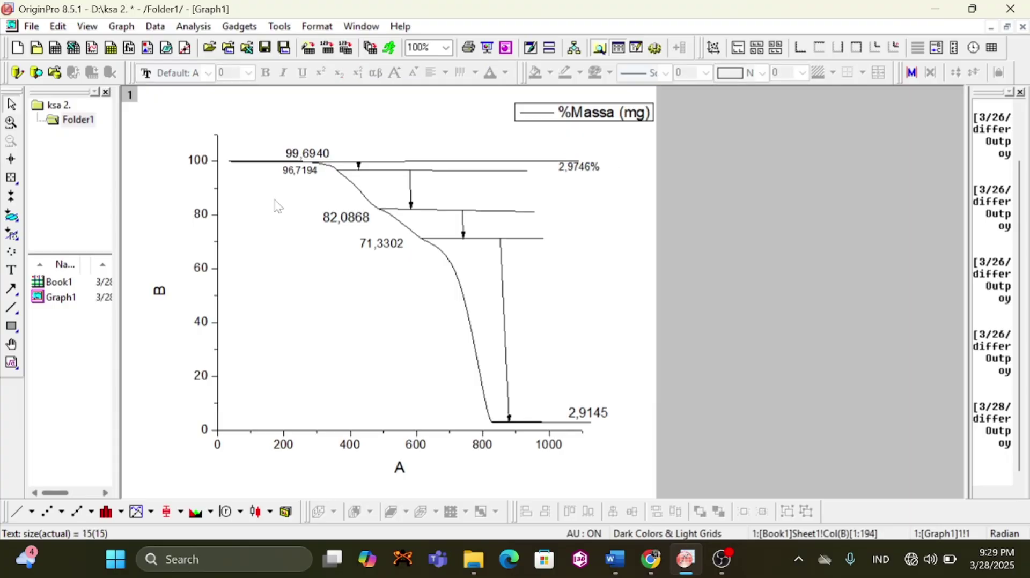
Label the second mass loss "14,6326%" at size 18 between the lines near 97 and 82.
key("t")
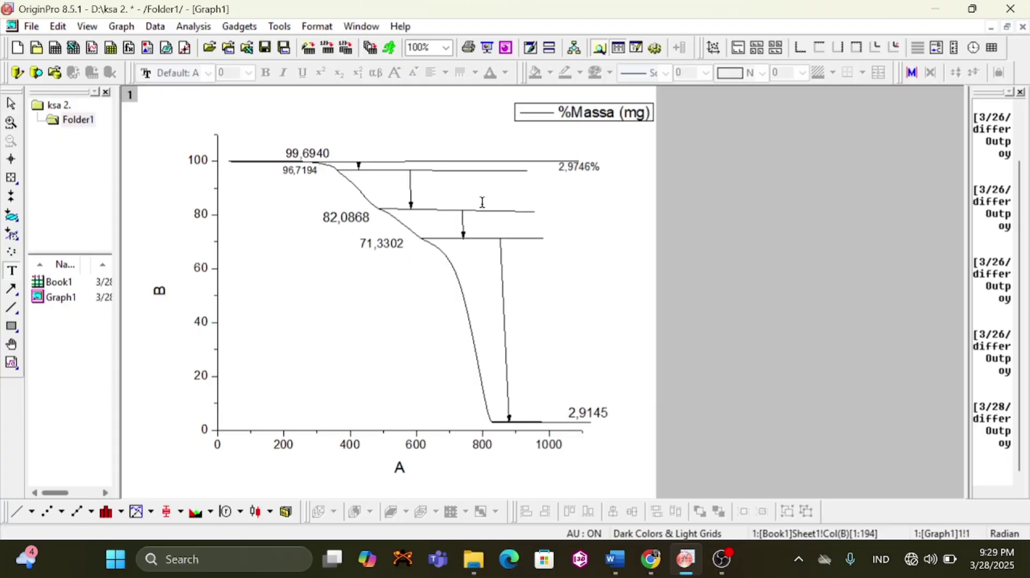
left_click(558, 203)
type("14,6326%")
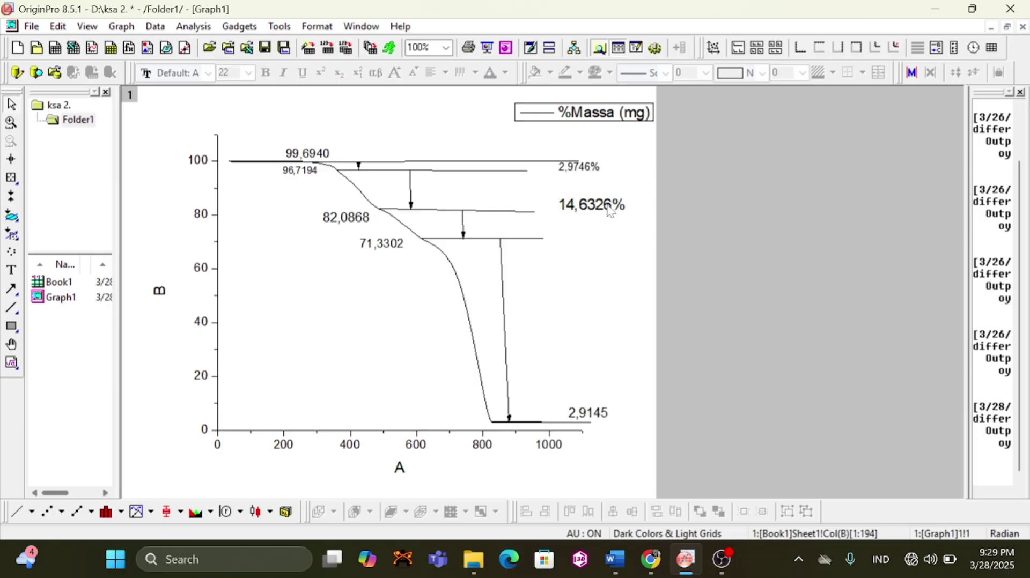
key("Escape")
left_click(607, 246)
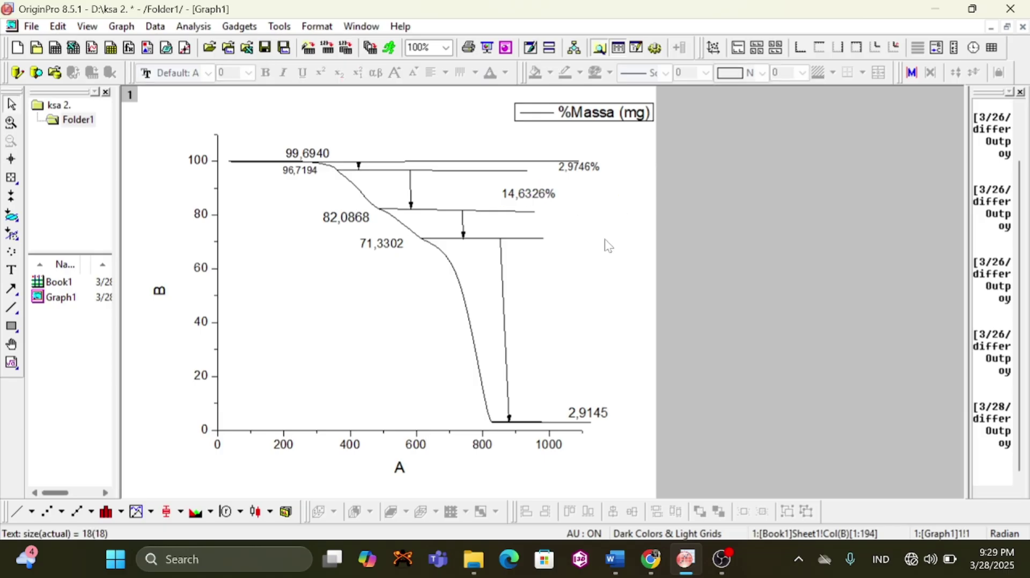
Label the third mass loss "10,7566" at size 19 between the lines near 82 and 71.
key("t")
left_click(536, 228)
type("10,7566")
key("Escape")
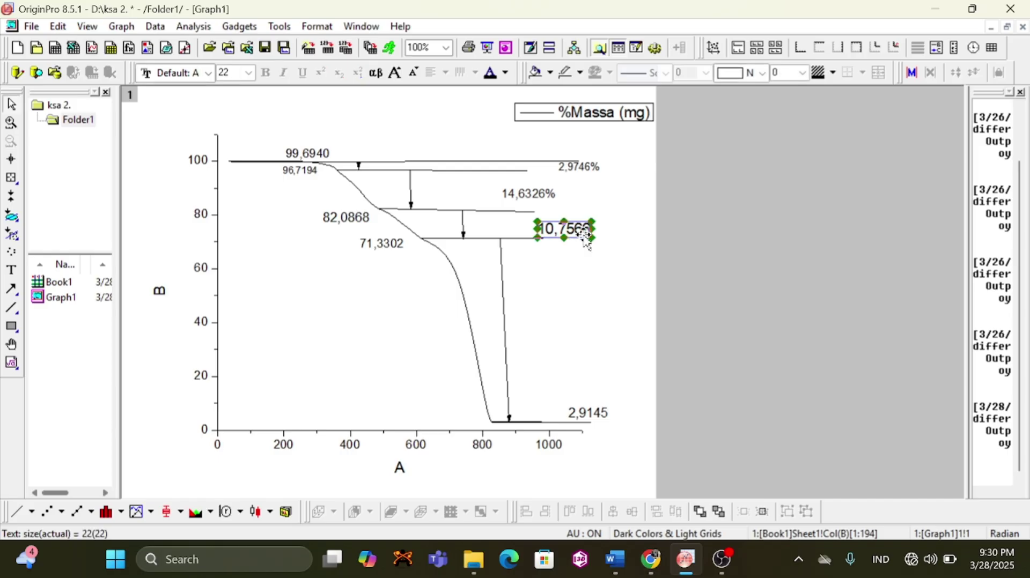
left_click(559, 287)
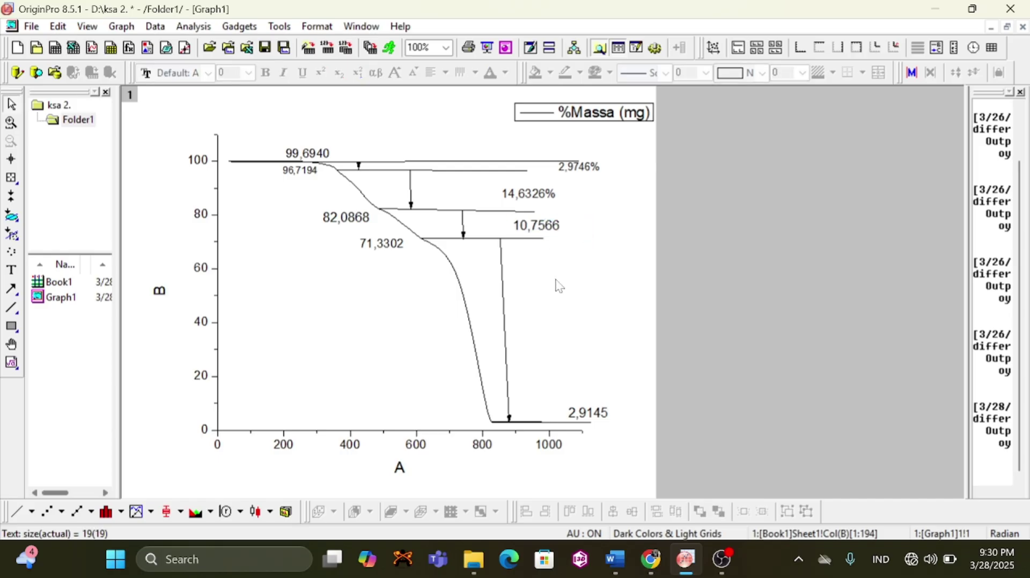
Label the fourth mass loss "68,4157%" in reduced text beside the longest arrow, and append "%" to the 10,7566 label.
key("t")
left_click(555, 370)
type("68,")
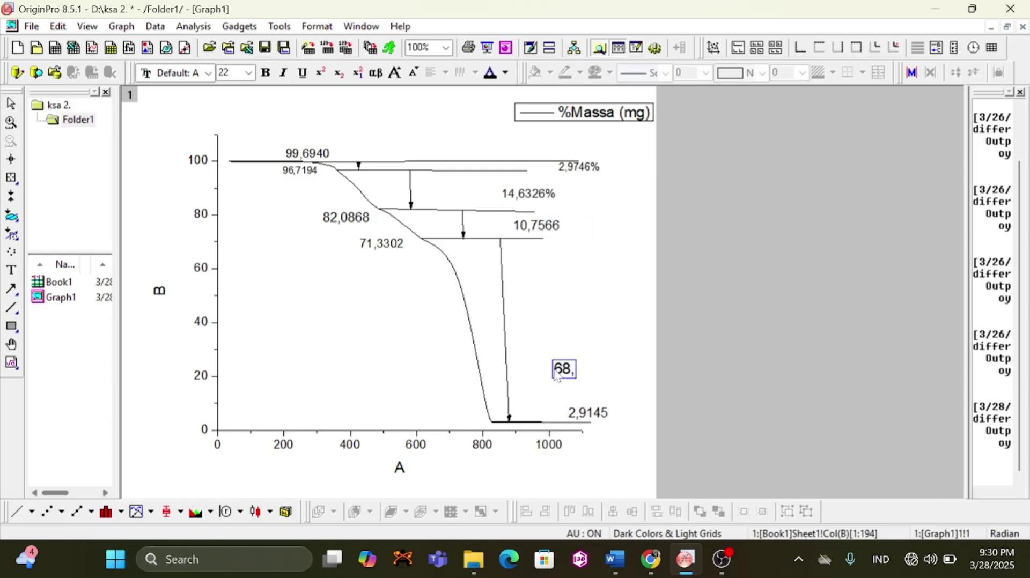
type("4157%")
left_click(558, 225)
type("%")
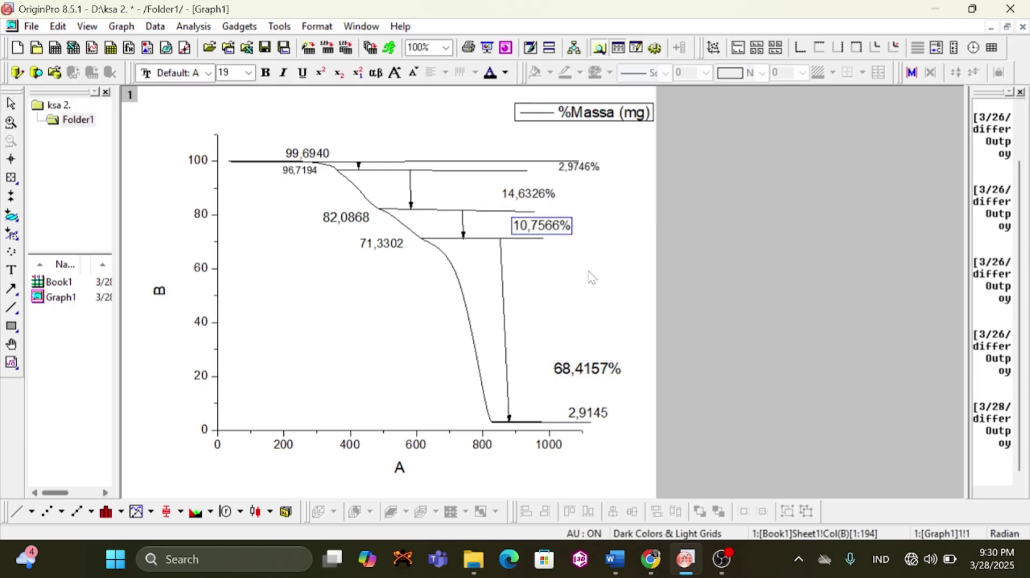
left_click(621, 374)
left_click_drag(620, 374, 610, 344)
left_click(539, 225)
left_click(574, 266)
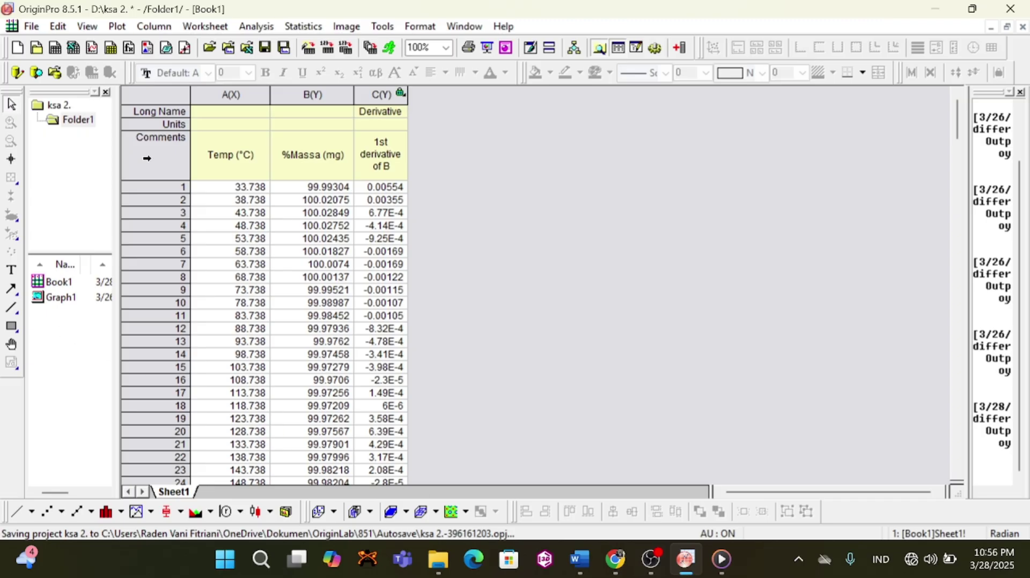
Plot the 1st derivative column C(Y) of Book1 as a line graph.
left_click(234, 95)
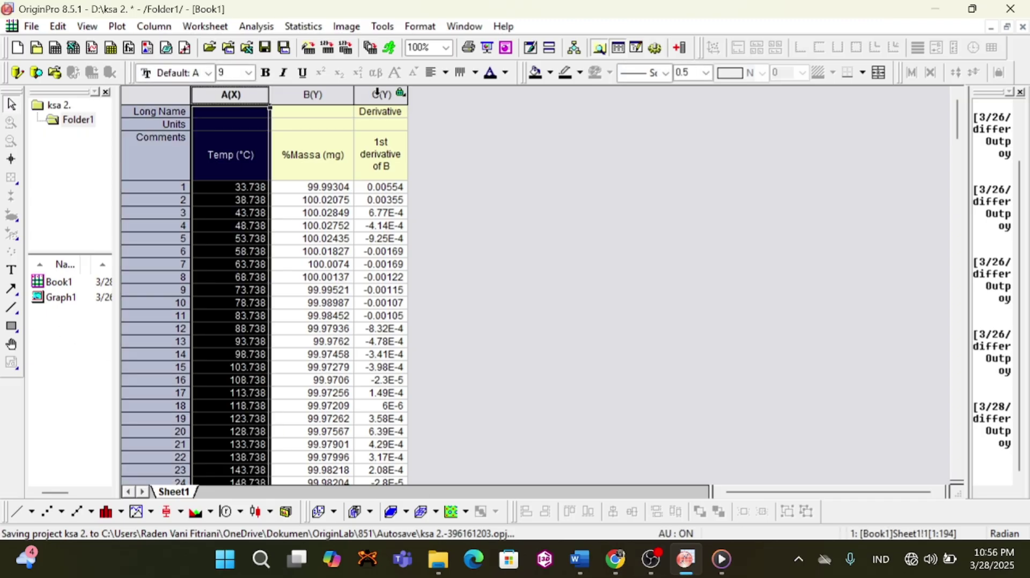
left_click(375, 95)
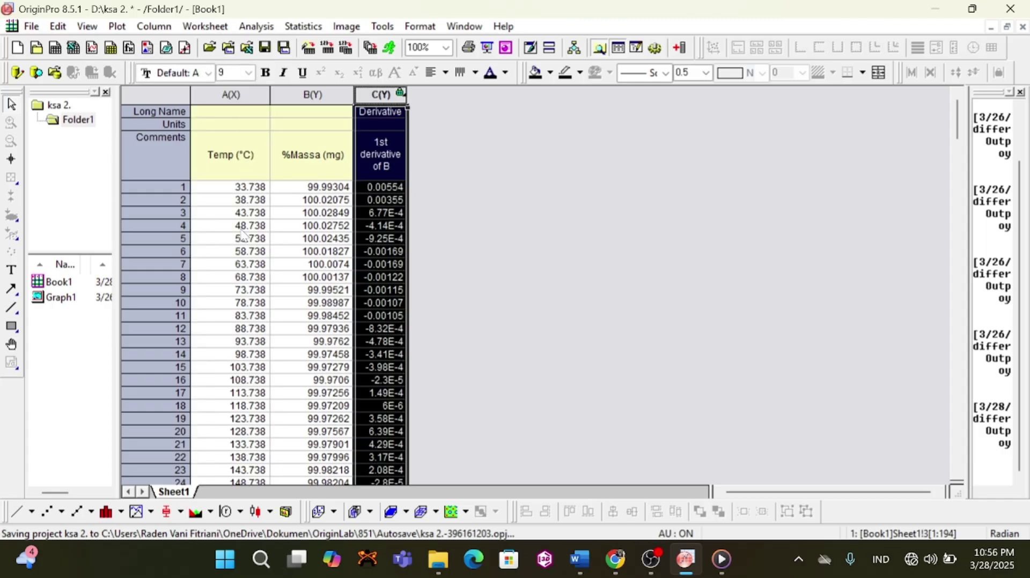
left_click(121, 27)
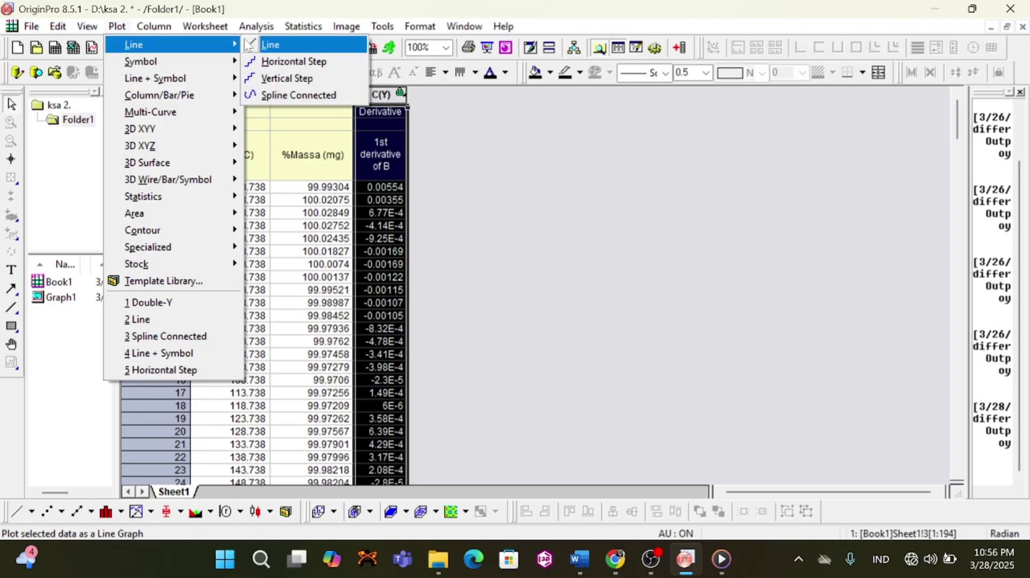
left_click(248, 45)
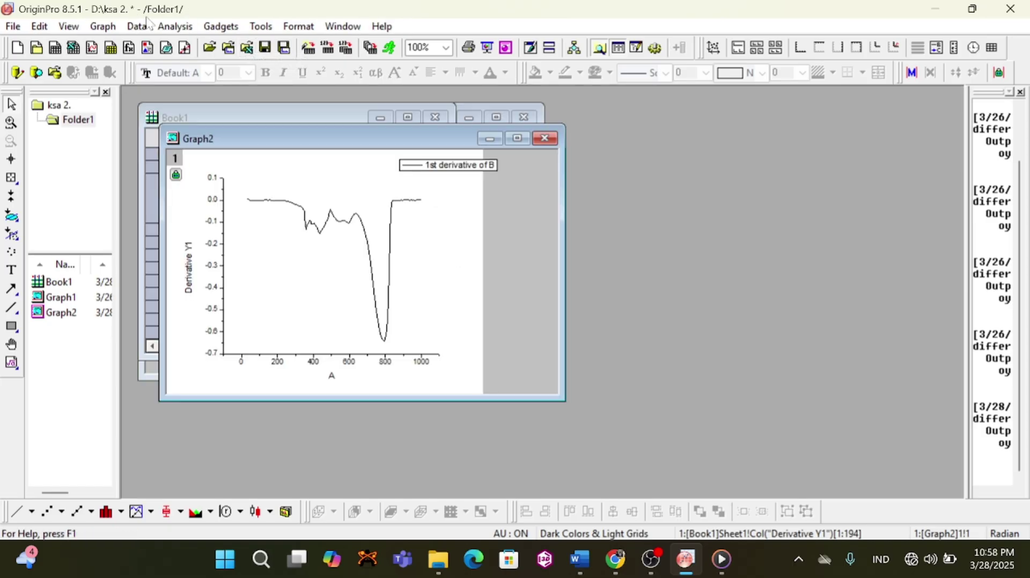
Smooth the 1st derivative curve in Graph2 with the Adjacent-Averaging method over a 5-point window.
left_click(176, 27)
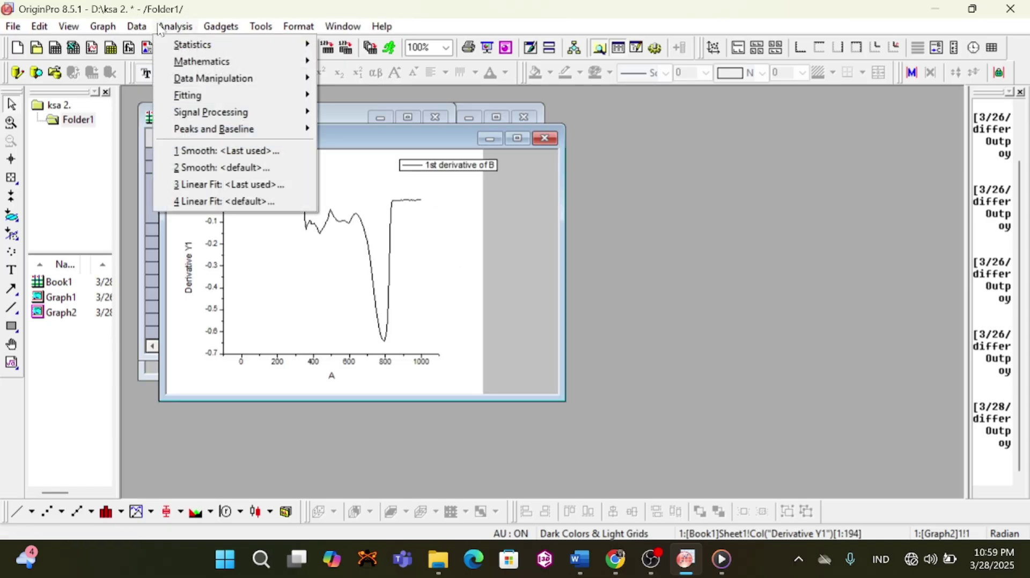
mouse_move(206, 112)
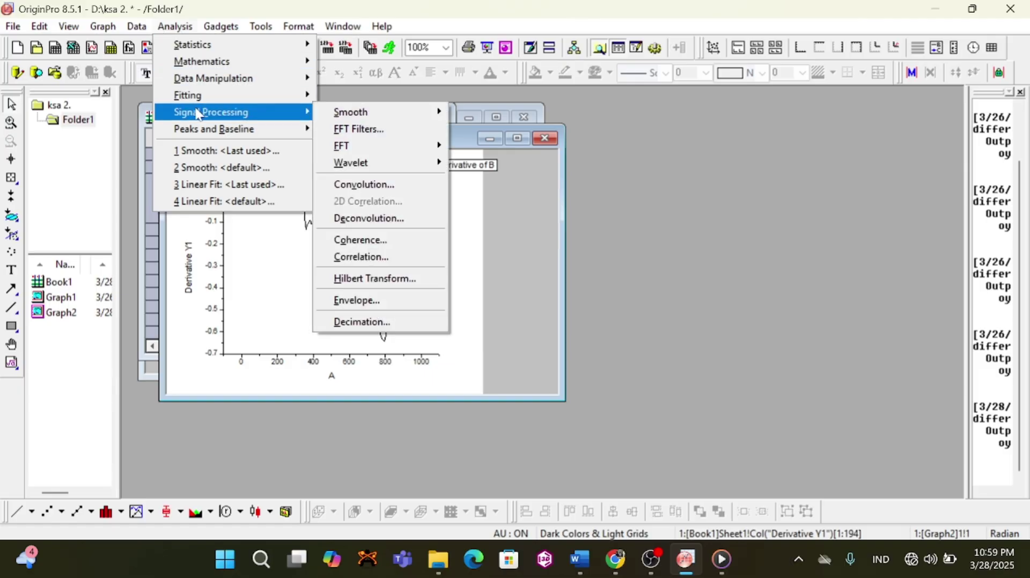
mouse_move(330, 116)
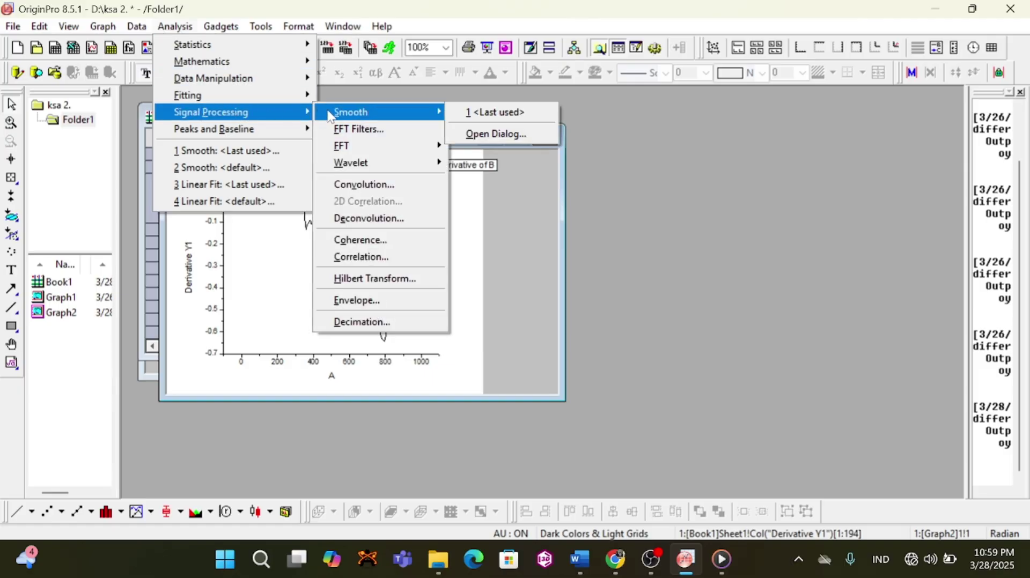
left_click(462, 134)
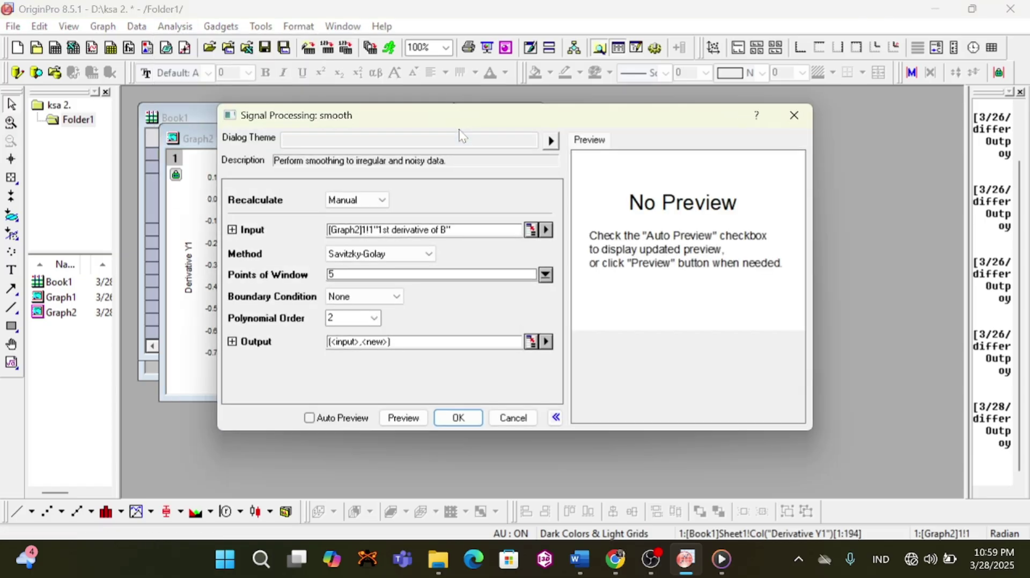
left_click(397, 253)
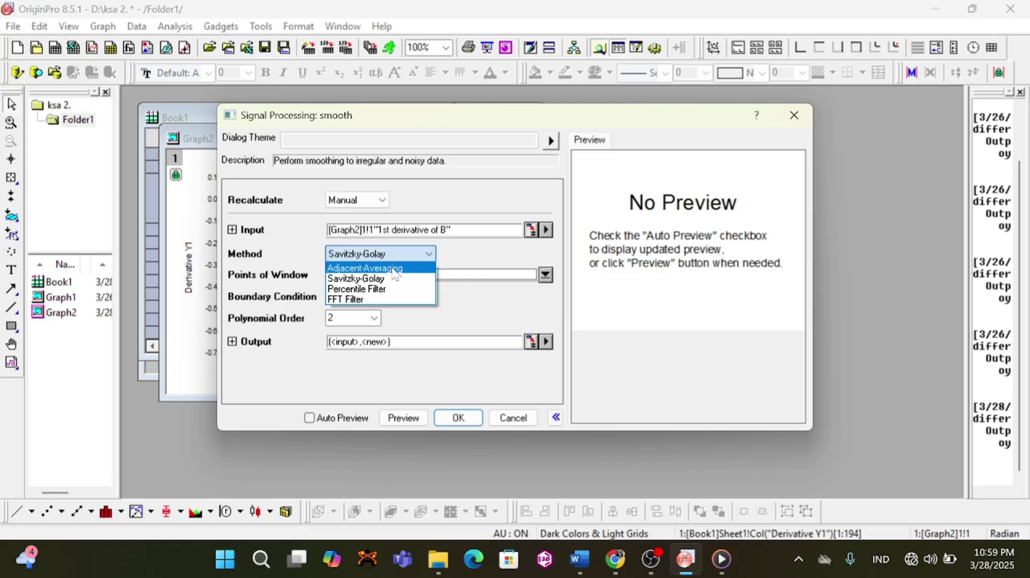
left_click(394, 268)
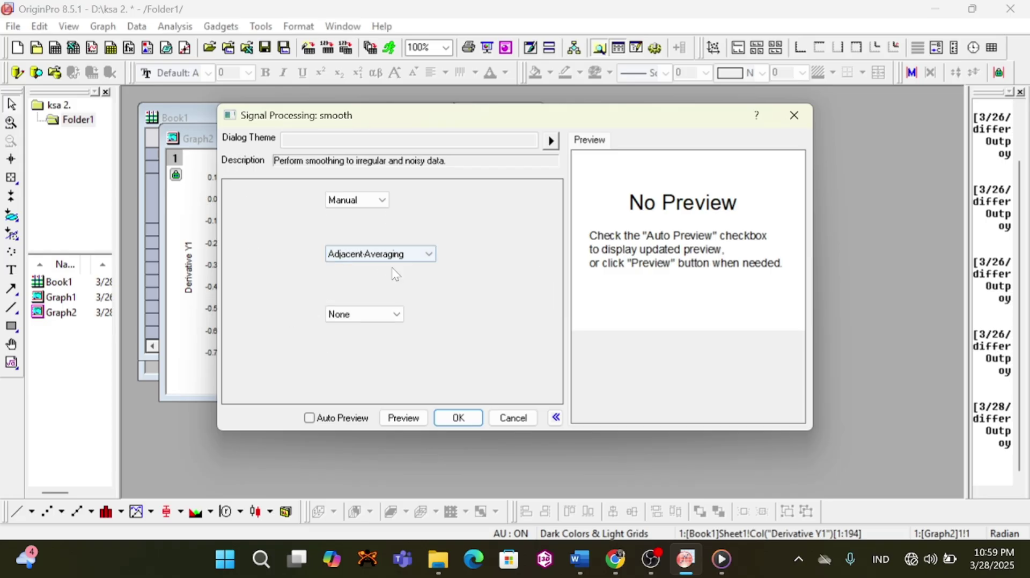
left_click(445, 418)
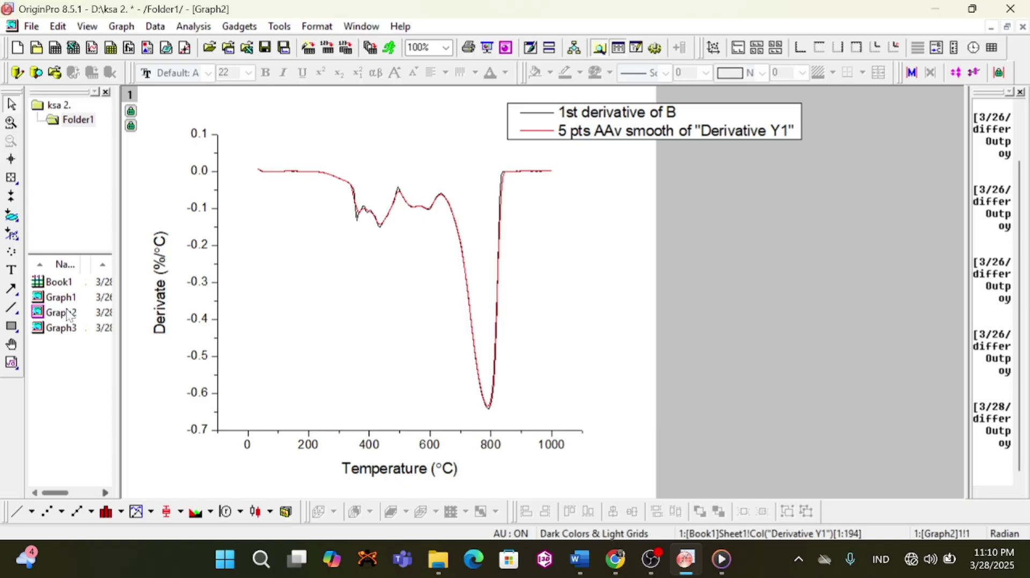
Check the Book1 worksheet, and in Graph3 draw five rectangles marking successive stages along the TGA curve, undoing any misplaced one.
double_click(50, 284)
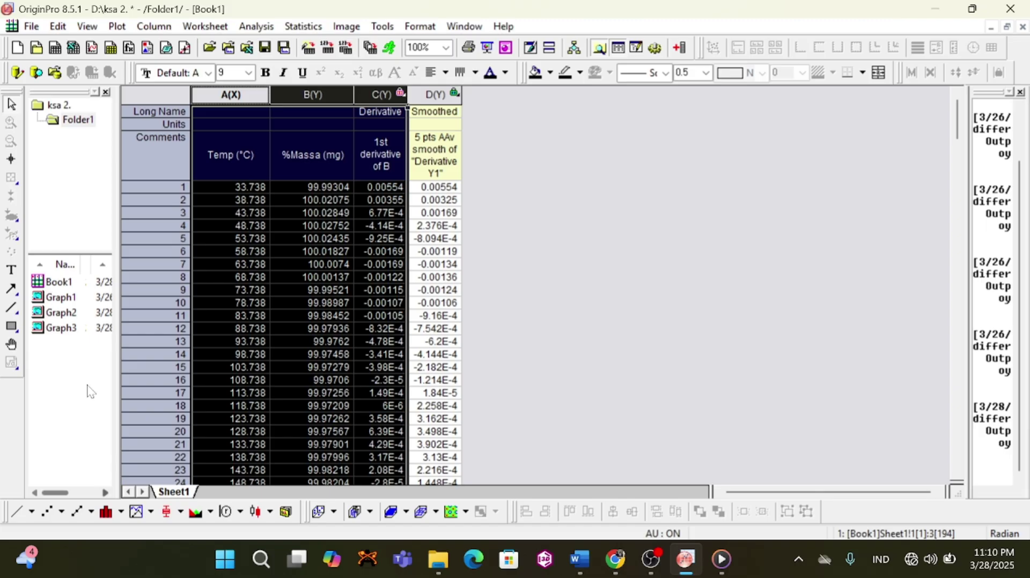
double_click(75, 331)
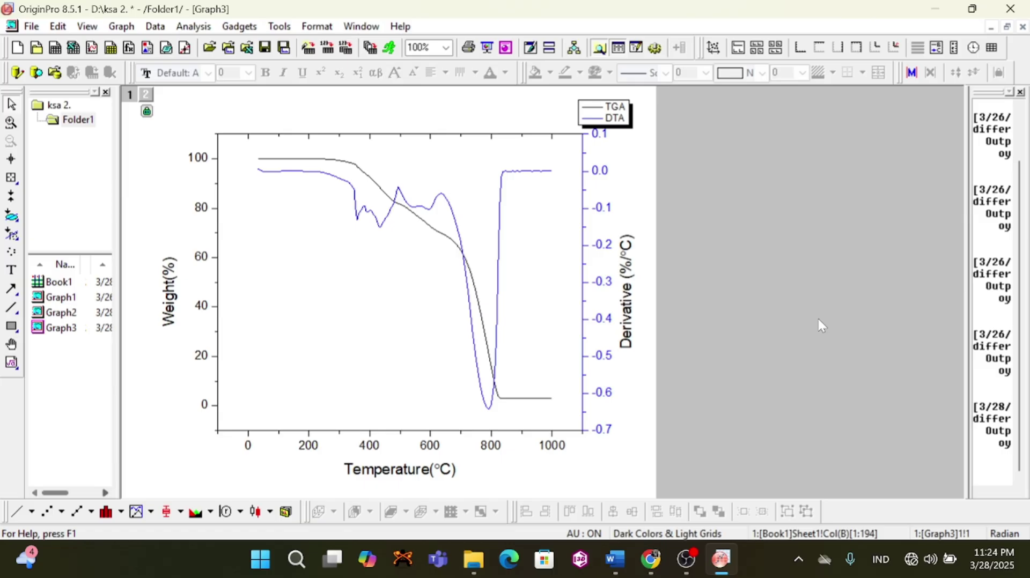
left_click(13, 329)
left_click_drag(319, 149, 464, 289)
left_click(12, 328)
key("ctrl+z")
left_click(12, 328)
left_click_drag(450, 227, 462, 278)
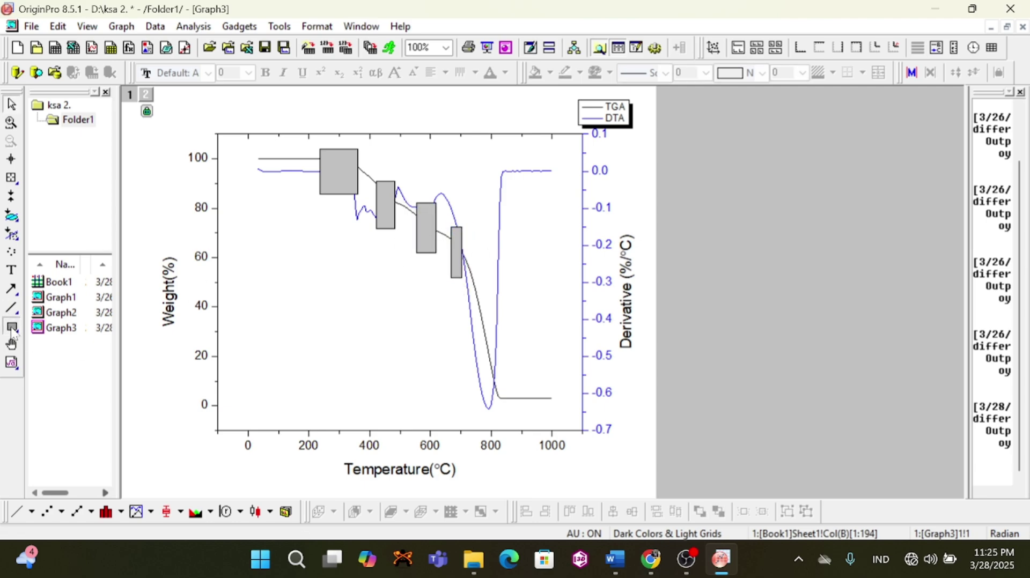
left_click(12, 328)
left_click_drag(481, 317, 501, 422)
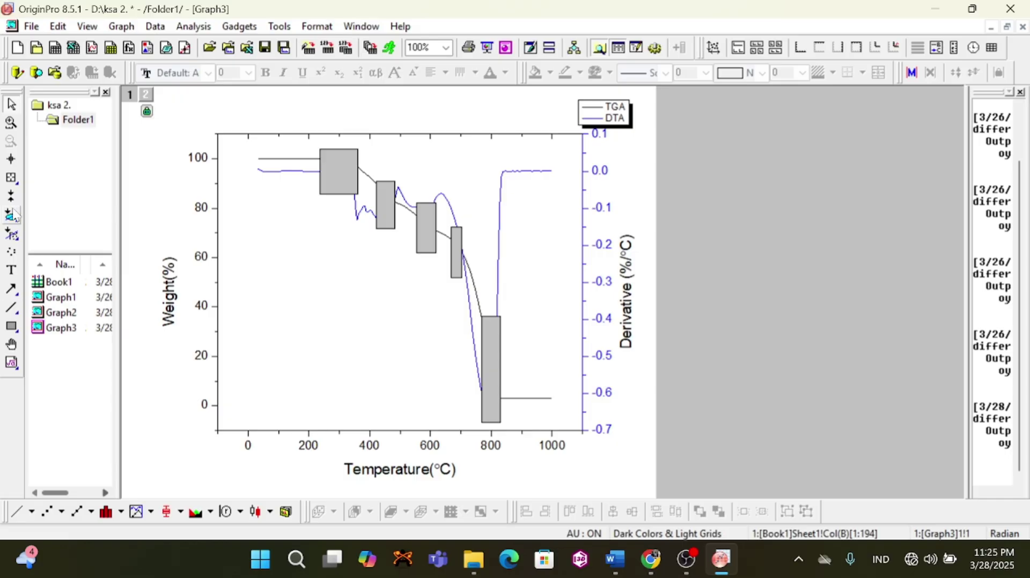
Read the Y value at the first rectangle's top edge and add a reduced "103,9737%" label below the curves beside that rectangle.
left_click(12, 160)
left_click_drag(338, 150, 341, 149)
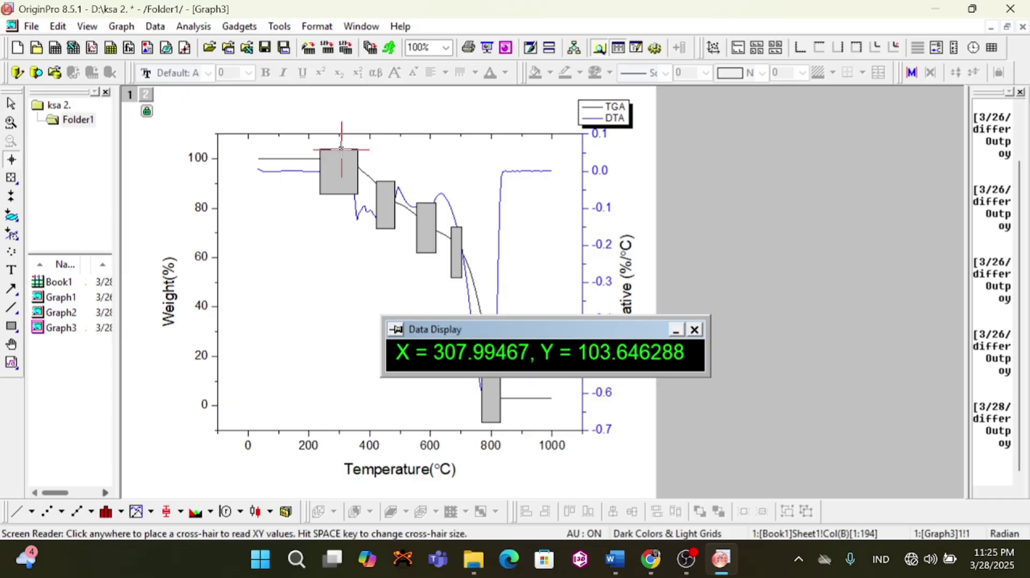
left_click(338, 148)
left_click(11, 270)
left_click(336, 144)
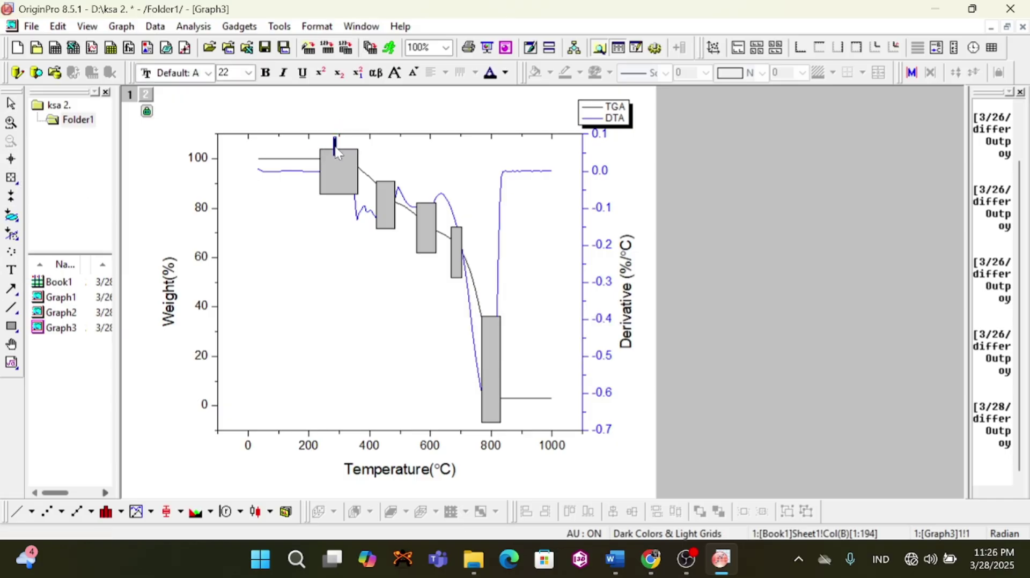
type("103.9737%")
left_click(420, 169)
left_click(398, 146)
left_click_drag(415, 154, 391, 150)
left_click_drag(363, 144, 286, 194)
Read the Y value at the second rectangle's top edge and add a reduced "90,9388%" label just above that rectangle.
left_click(11, 159)
left_click(386, 181)
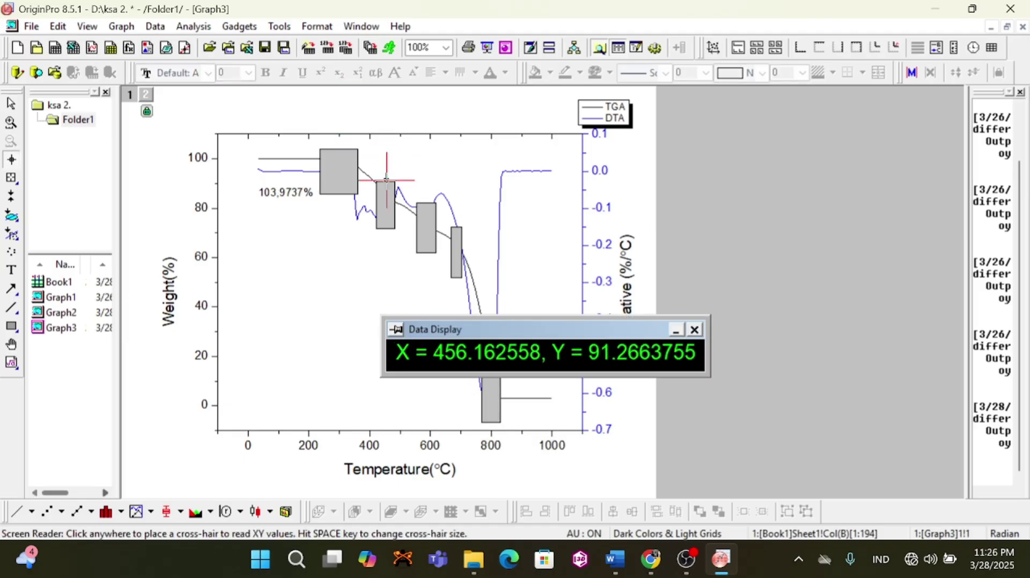
left_click(11, 269)
left_click(388, 173)
type("90,9388%")
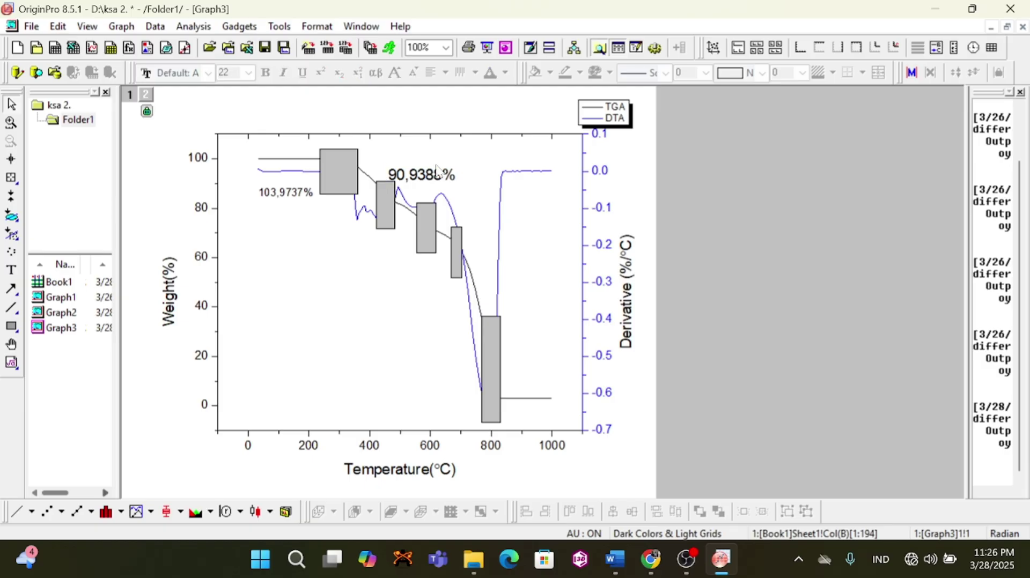
left_click(438, 171)
left_click_drag(458, 185, 441, 178)
left_click_drag(425, 173, 410, 169)
left_click(398, 148)
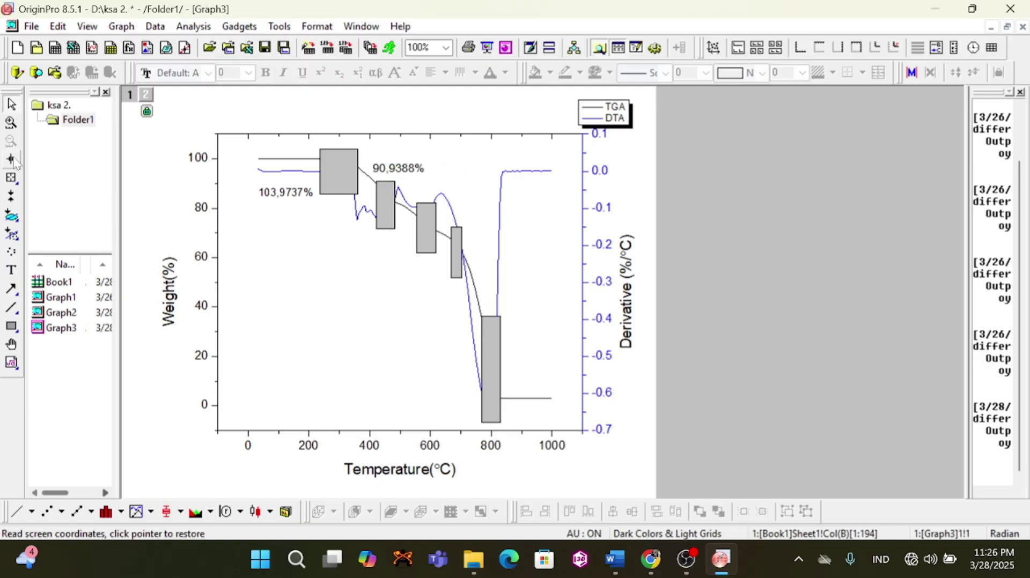
Read the Y value at the third rectangle's top edge and add a "82,1288%" label at size 13 above it.
left_click(12, 159)
left_click(428, 204)
left_click(426, 203)
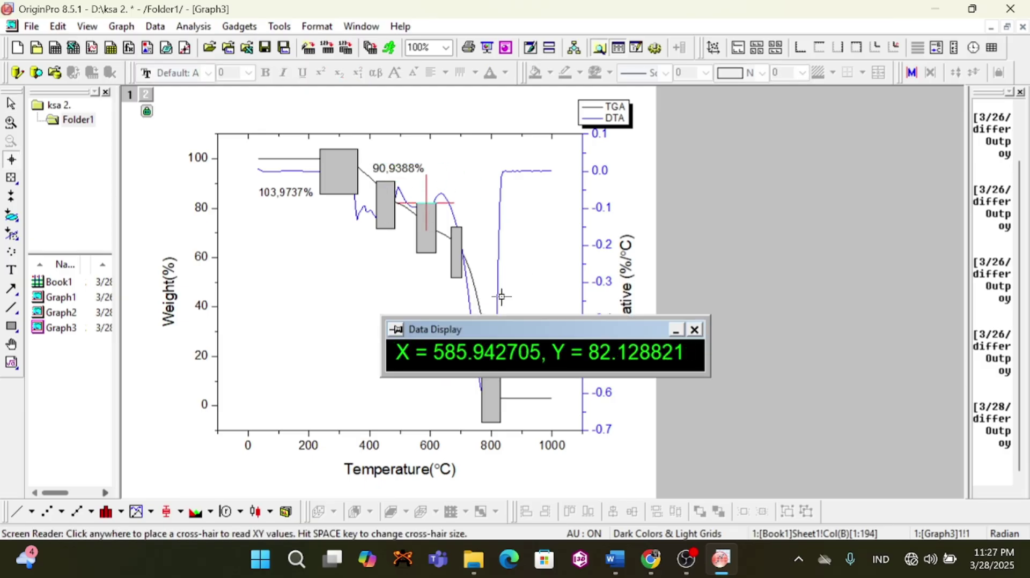
left_click(11, 270)
left_click(426, 189)
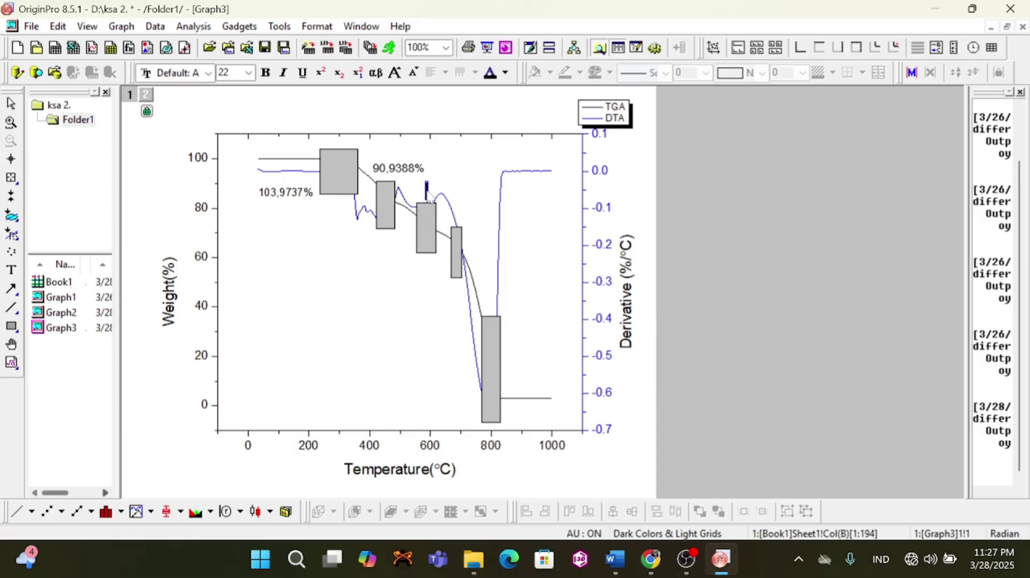
type("82,1288%")
left_click(481, 202)
left_click_drag(482, 202, 432, 189)
left_click(332, 252)
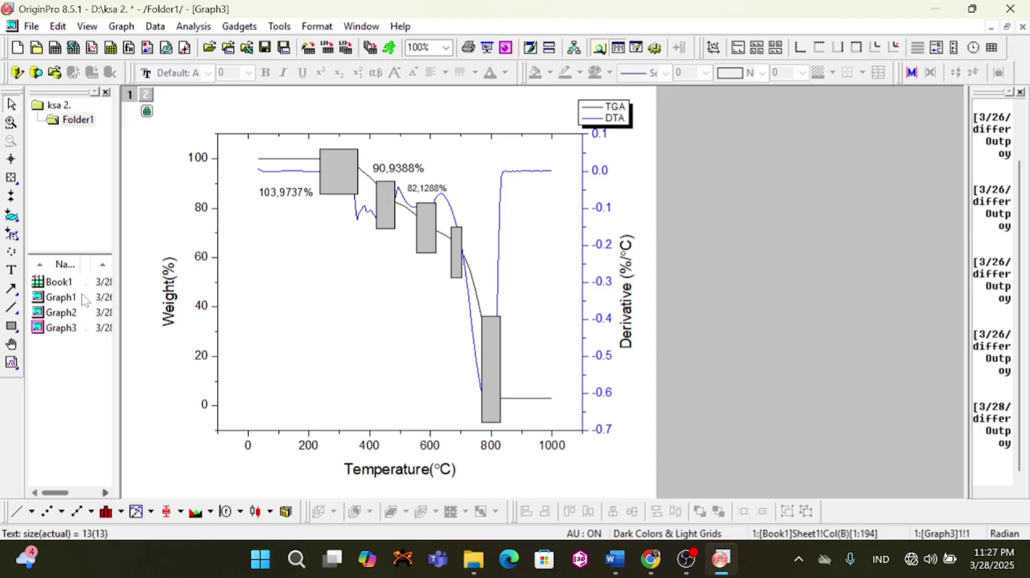
Read the Y value at the fourth rectangle's top edge and add a reduced "72,3689%" label just above that rectangle.
left_click(12, 160)
left_click(455, 227)
key("Right")
key("Right")
key("Left")
key("Left")
key("Left")
key("Left")
key("Up")
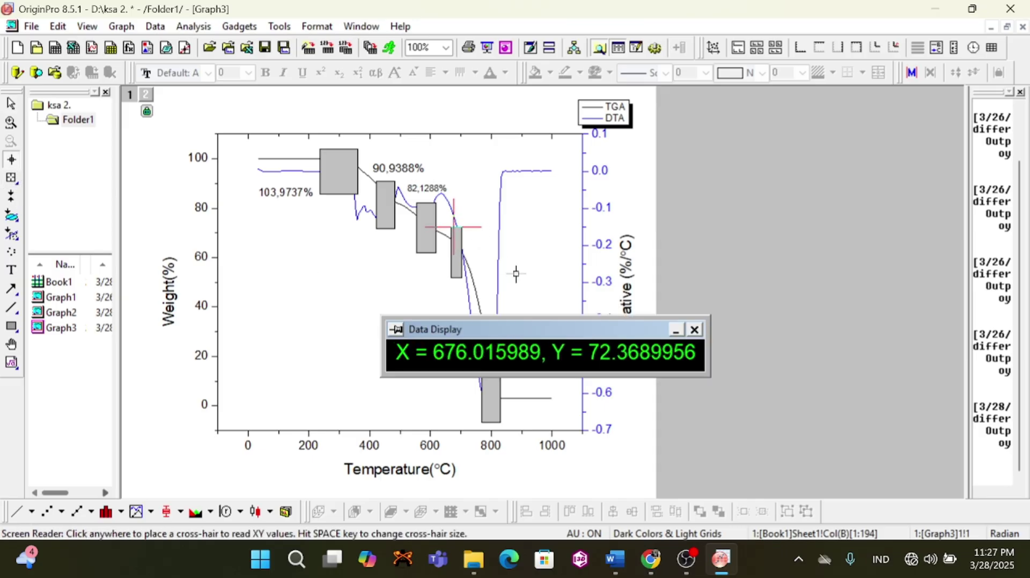
left_click(11, 270)
left_click(464, 225)
type("72,3689%")
left_click(535, 236)
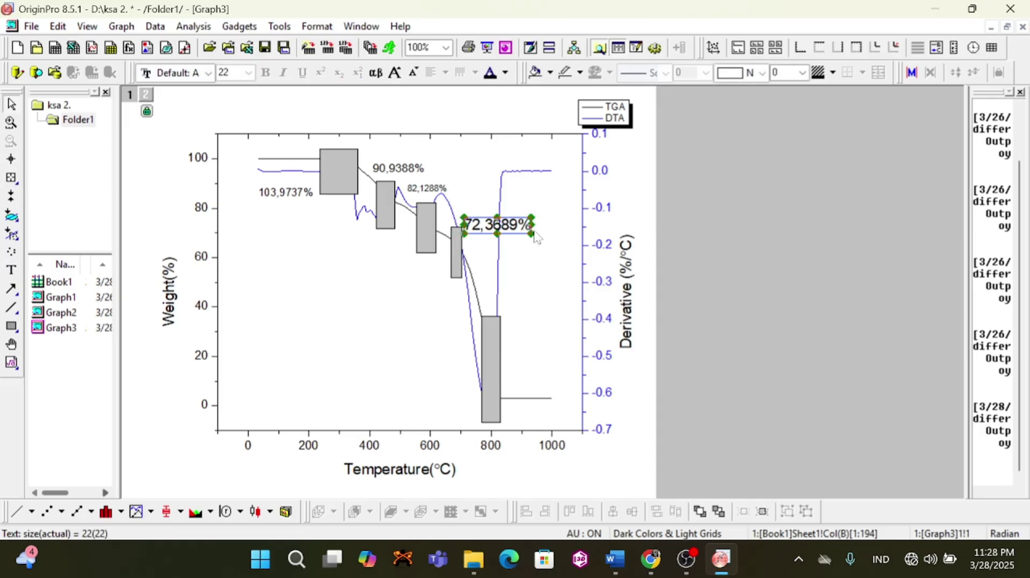
left_click_drag(531, 233, 504, 228)
left_click_drag(484, 222, 475, 212)
left_click(516, 245)
Read the Y value at the fifth rectangle's top edge and add a "36,2445%" label at size 15 beside it.
left_click(11, 159)
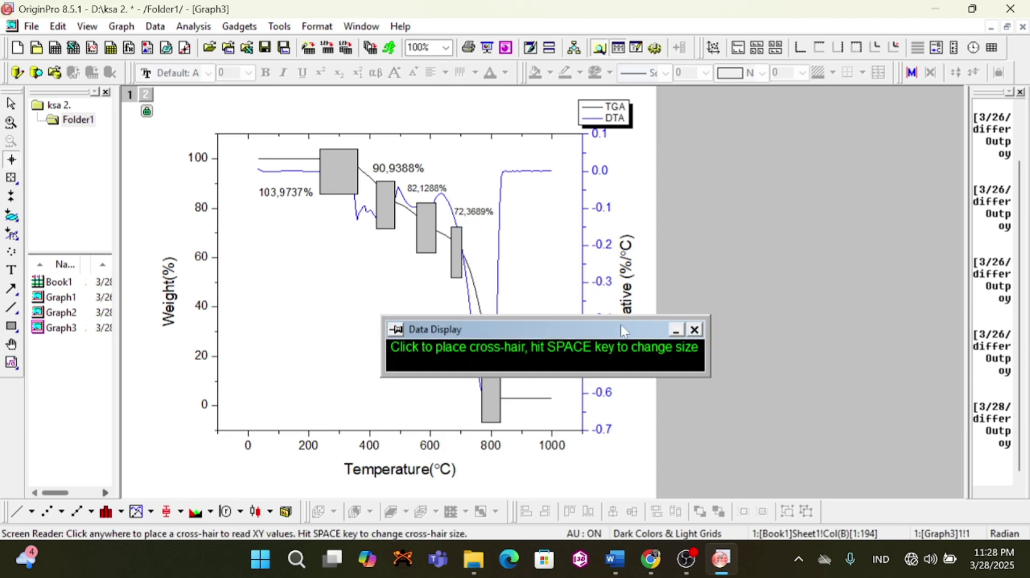
left_click_drag(623, 331, 761, 263)
left_click(492, 316)
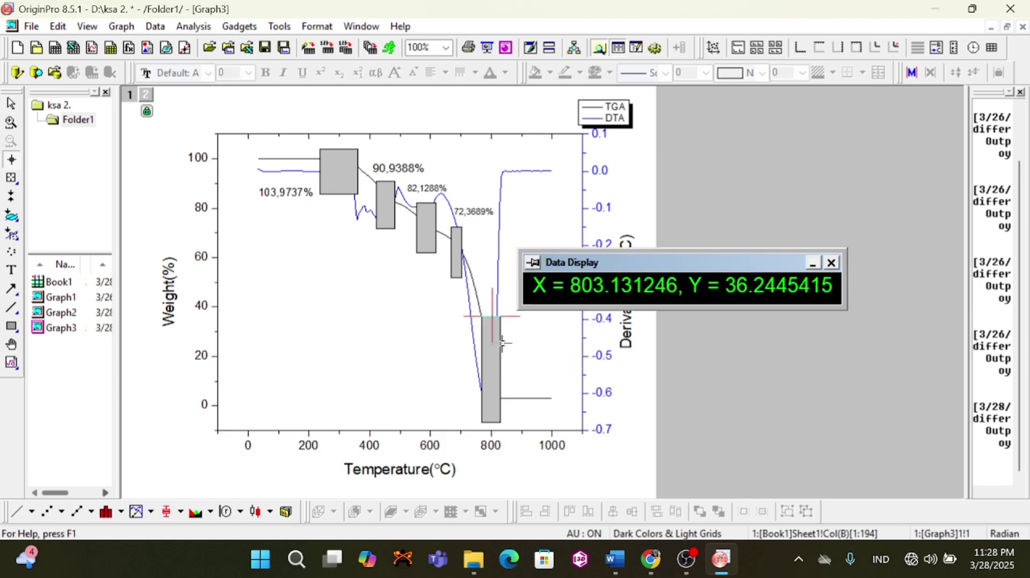
left_click(12, 270)
left_click(510, 304)
type("36,2445%")
left_click(537, 306)
left_click_drag(537, 306, 515, 323)
left_click(414, 367)
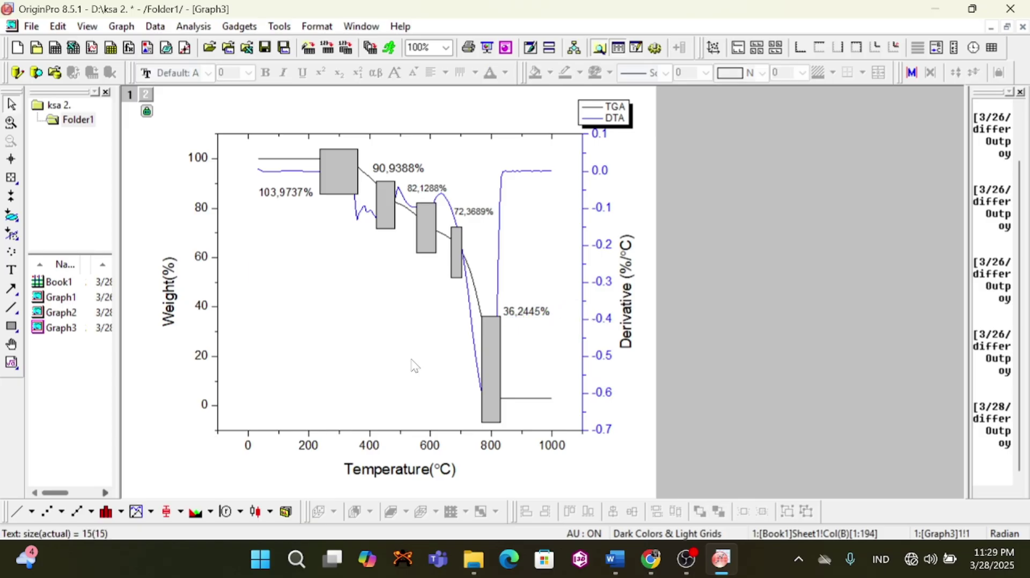
Add a size 19 numbered text list below the curves: "1. 13,0349%", "2. 8,81%", "3. 9,7599%", "4. 36,1244%".
left_click(256, 271)
type("1. 13,0349%")
key("Return")
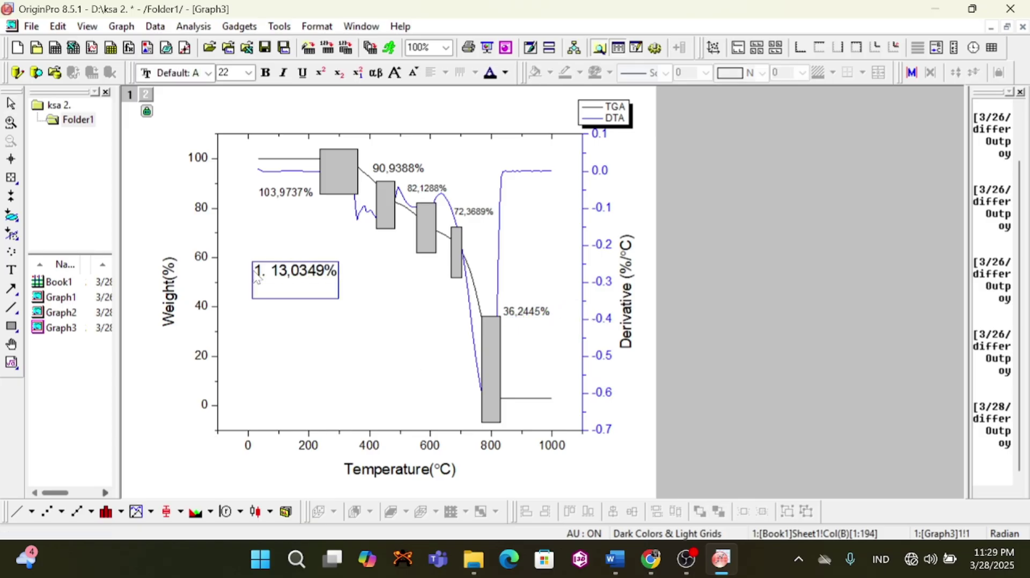
type("2. 8,81%")
key("Return")
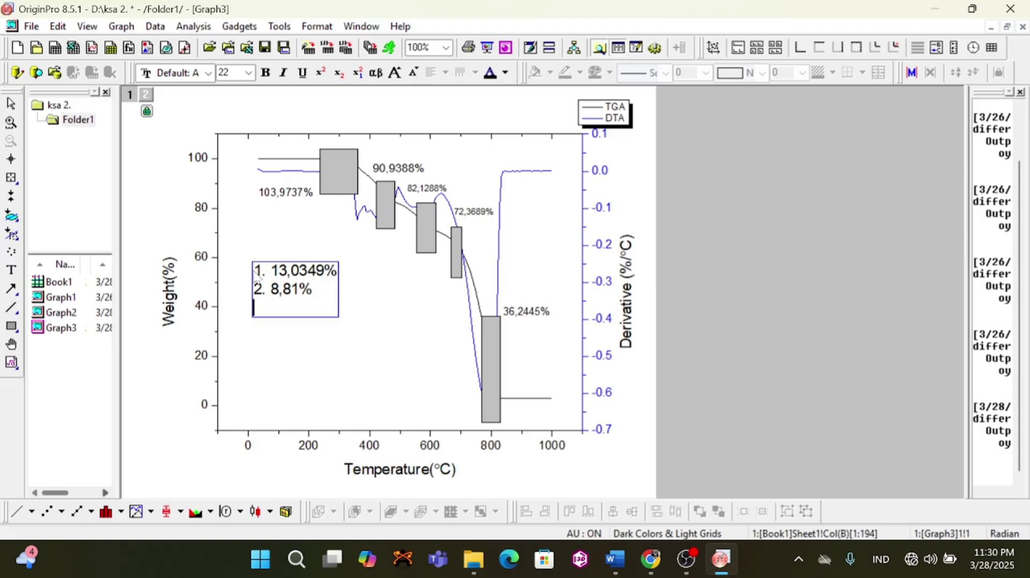
type("3. 9,7599% ")
type("4. ")
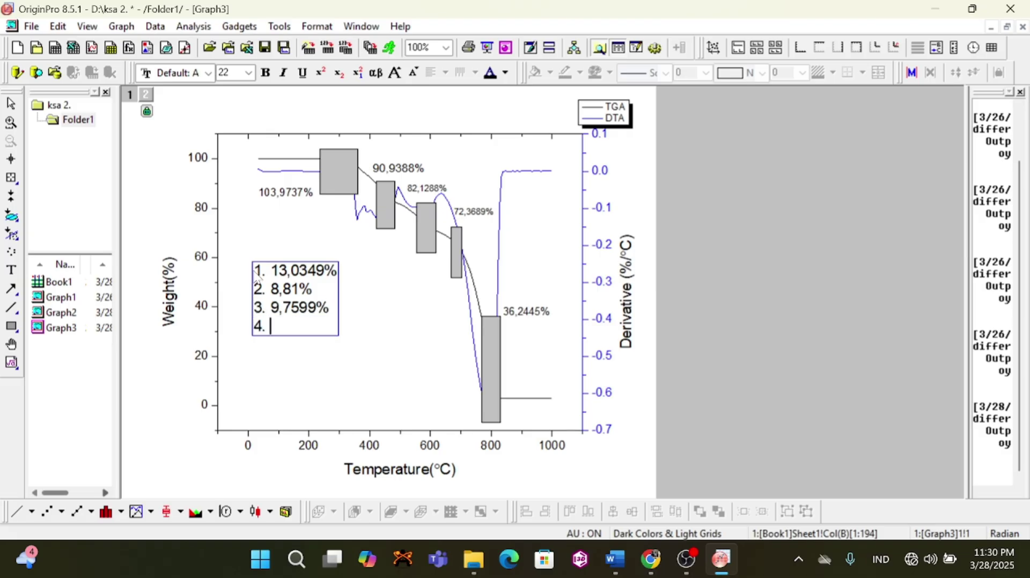
type("36,1244%")
key("Escape")
left_click(377, 328)
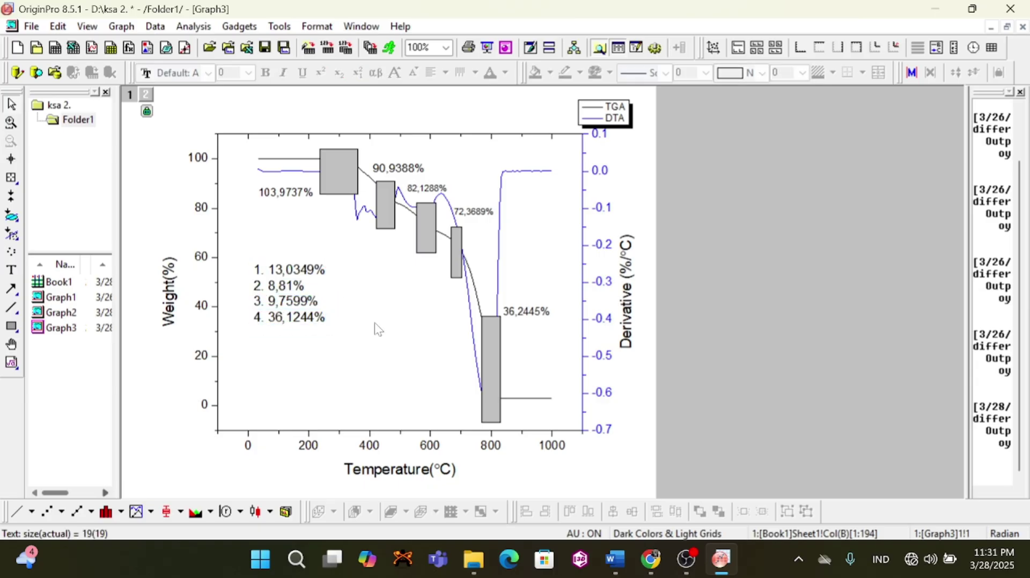